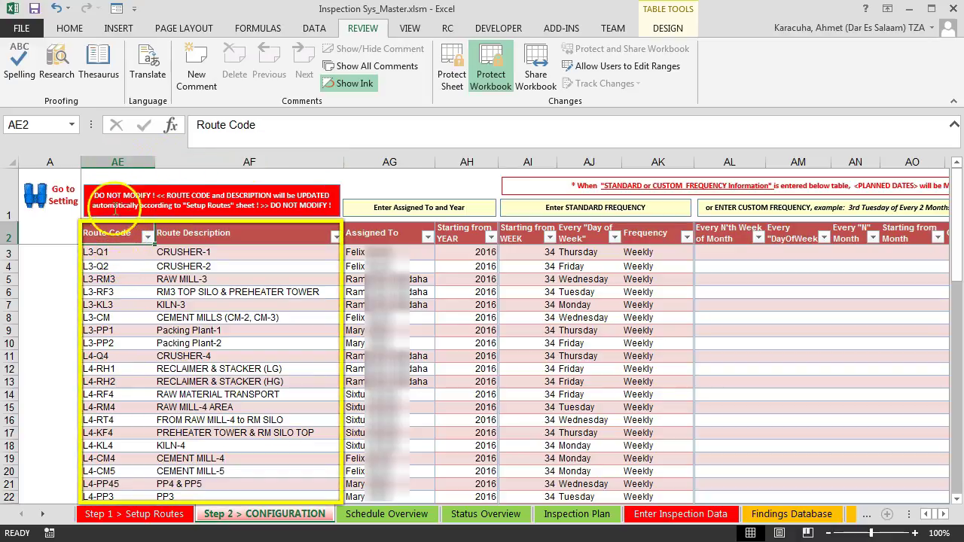
- Review the Route Code, Route Description and Assigned To columns of the configuration table
{"action": "left_click_drag", "start_coordinate": [121, 162], "coordinate": [216, 164]}
{"action": "left_click", "coordinate": [121, 233]}
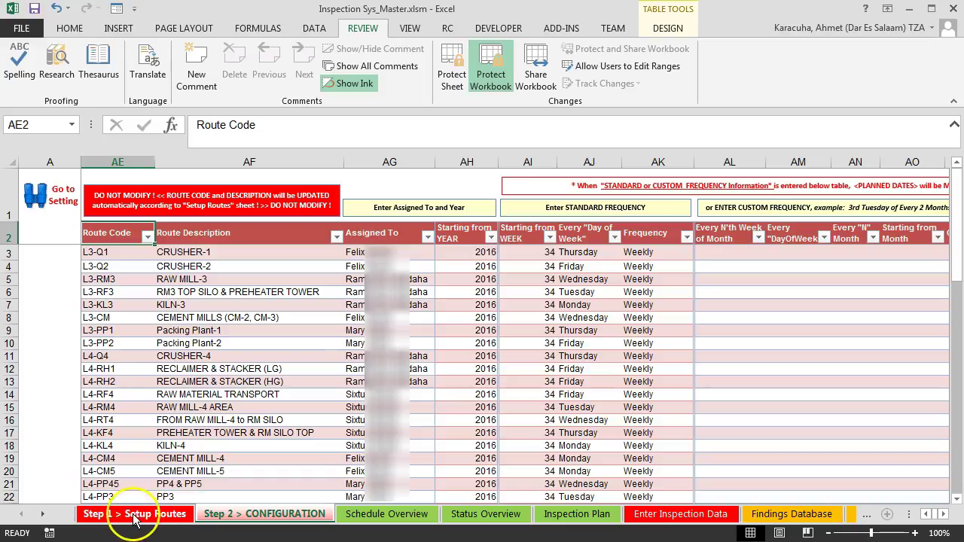
{"action": "left_click", "coordinate": [189, 317]}
{"action": "left_click", "coordinate": [110, 232]}
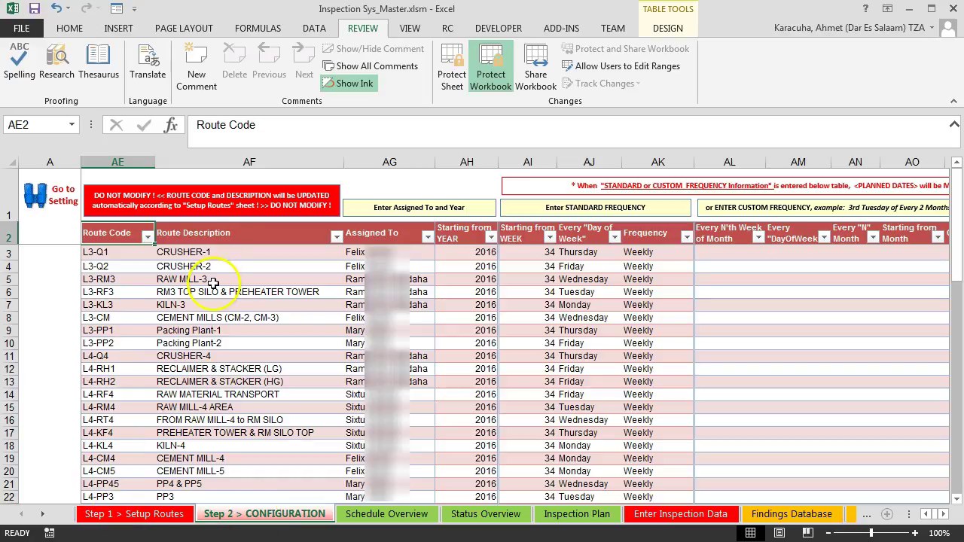
{"action": "left_click", "coordinate": [381, 253]}
{"action": "left_click", "coordinate": [380, 266]}
{"action": "left_click", "coordinate": [380, 304]}
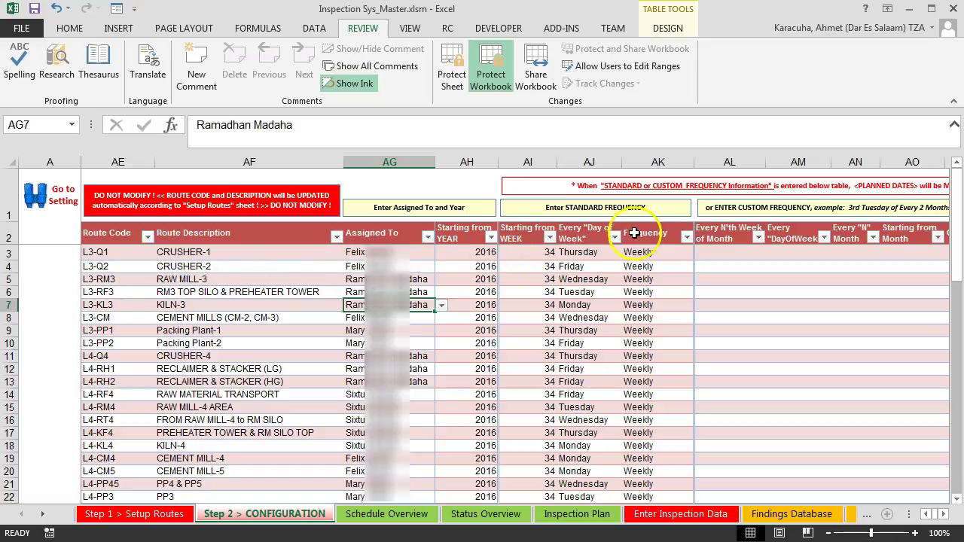
- Review the assignment, starting year, starting week, weekday and frequency entries for route L3-RM3
{"action": "left_click", "coordinate": [175, 276]}
{"action": "key", "text": "Right"}
{"action": "key", "text": "Right"}
{"action": "key", "text": "Right"}
{"action": "key", "text": "Right"}
{"action": "key", "text": "Right"}
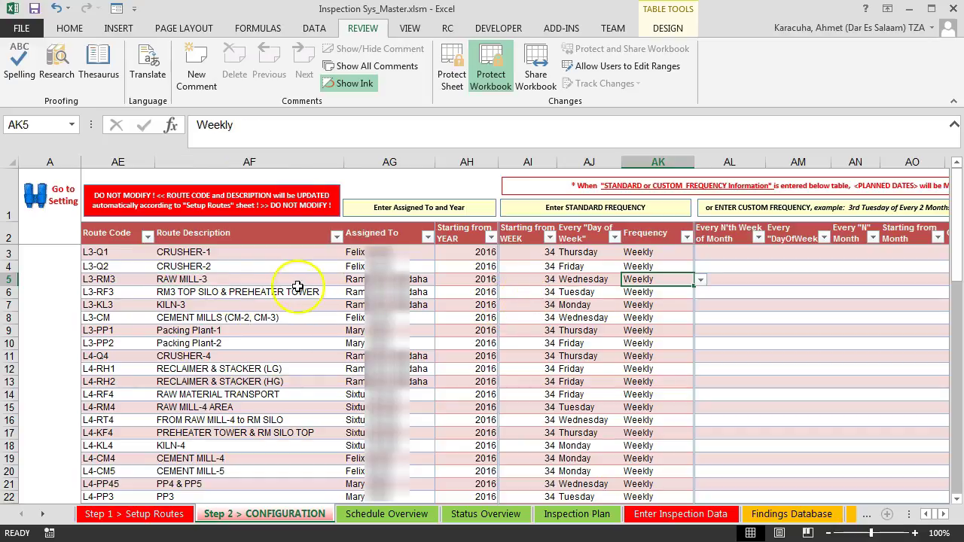
{"action": "left_click", "coordinate": [586, 279]}
{"action": "left_click", "coordinate": [657, 281]}
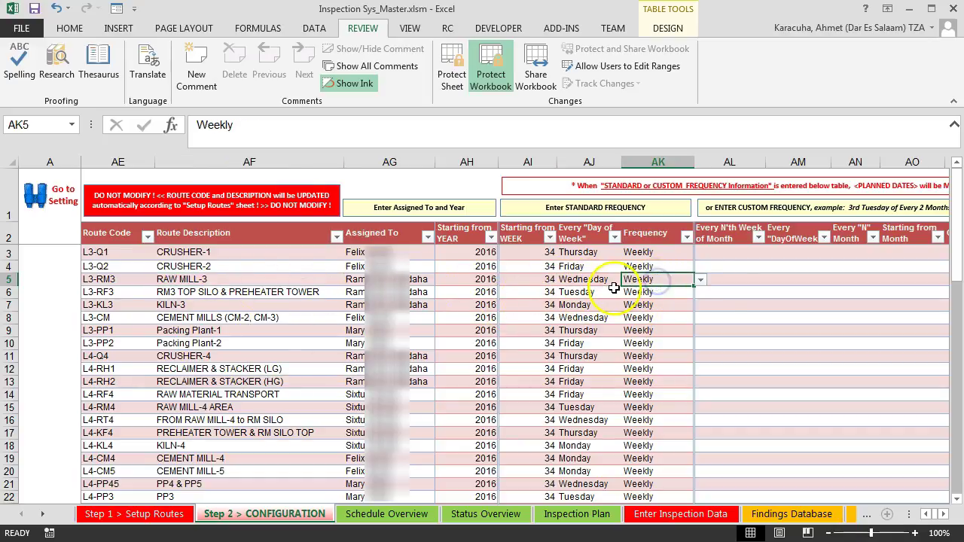
- Check the available standard frequency and day-of-week options for route L3-RM3 without changing them
{"action": "left_click", "coordinate": [699, 280]}
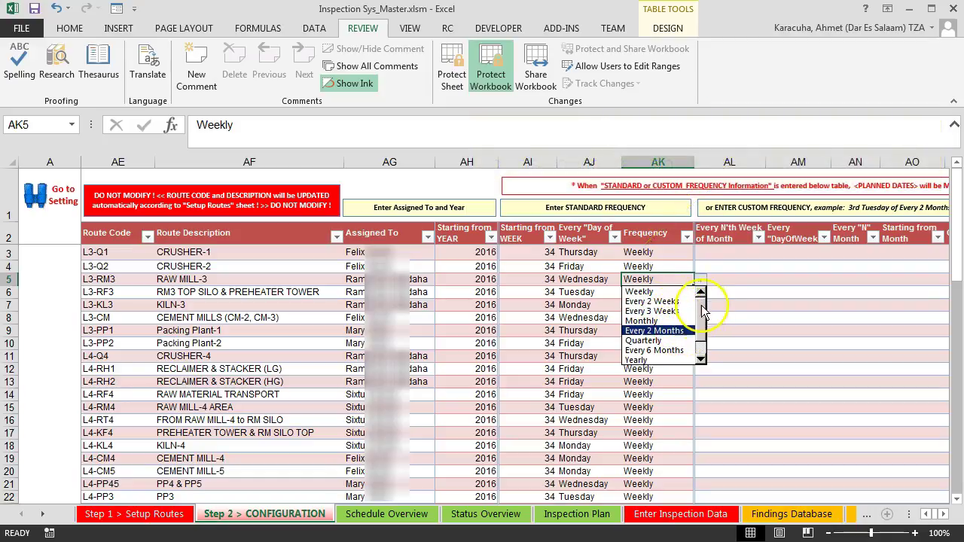
{"action": "left_click", "coordinate": [700, 280]}
{"action": "left_click", "coordinate": [584, 279]}
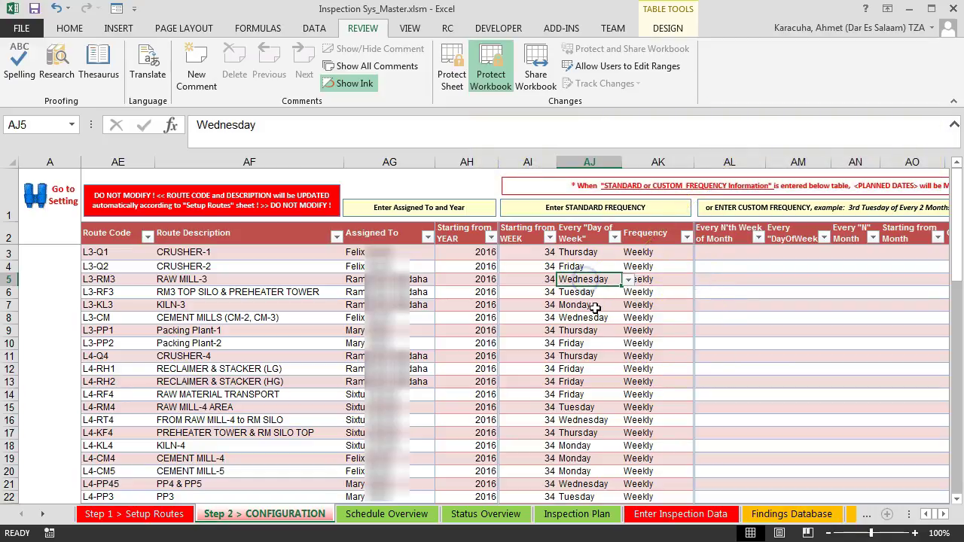
{"action": "left_click", "coordinate": [626, 280]}
{"action": "left_click", "coordinate": [626, 279]}
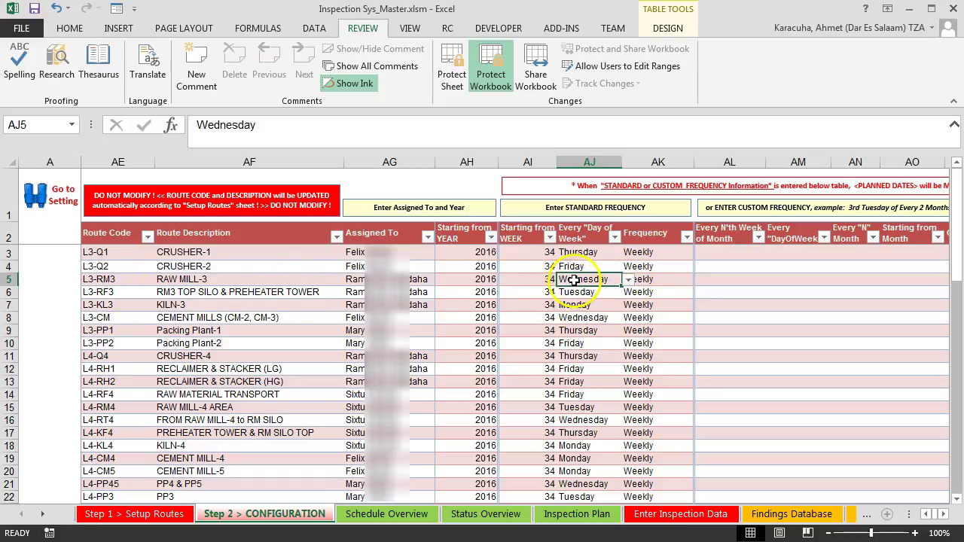
{"action": "left_click", "coordinate": [656, 279]}
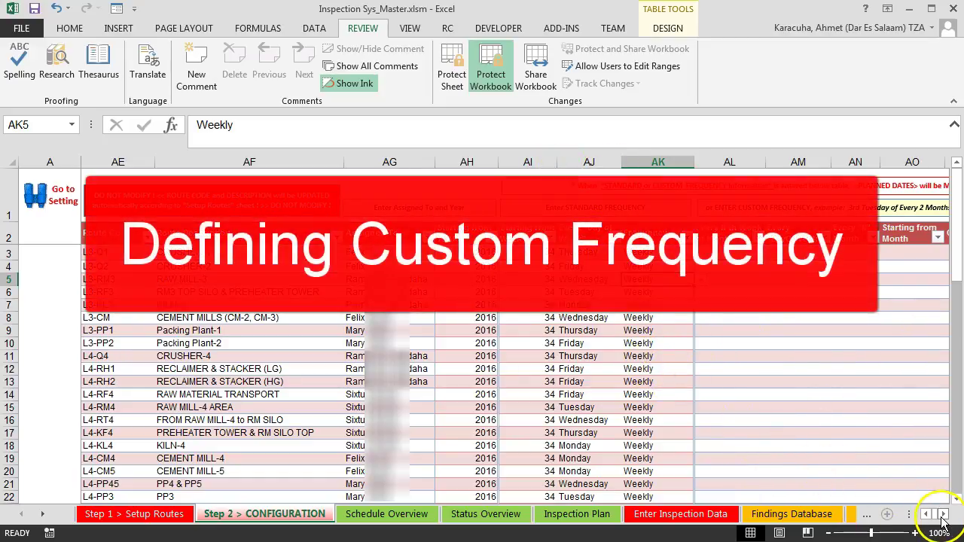
- Set the custom frequency of route L3-Q2 to week 2 of the month on Thursday
{"action": "left_click", "coordinate": [944, 515]}
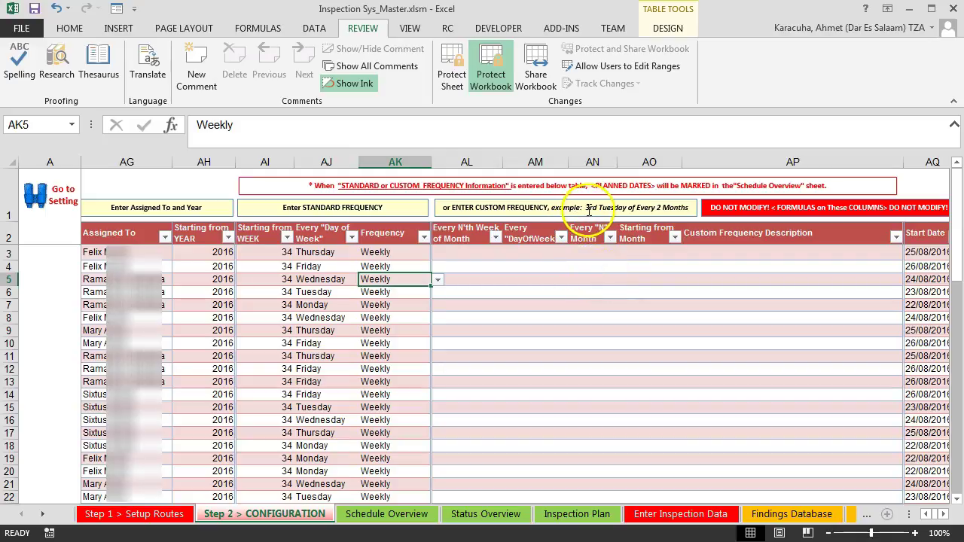
{"action": "left_click", "coordinate": [476, 266]}
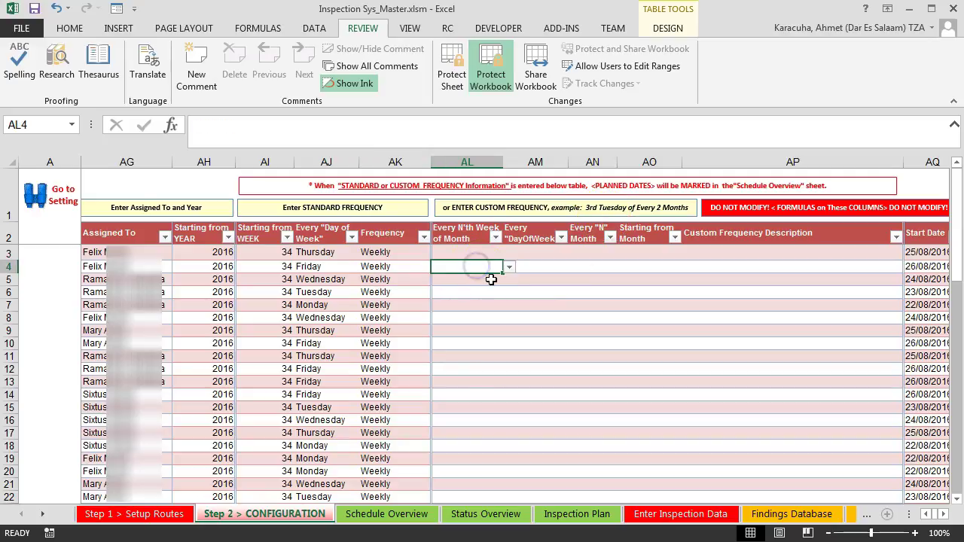
{"action": "left_click", "coordinate": [510, 267]}
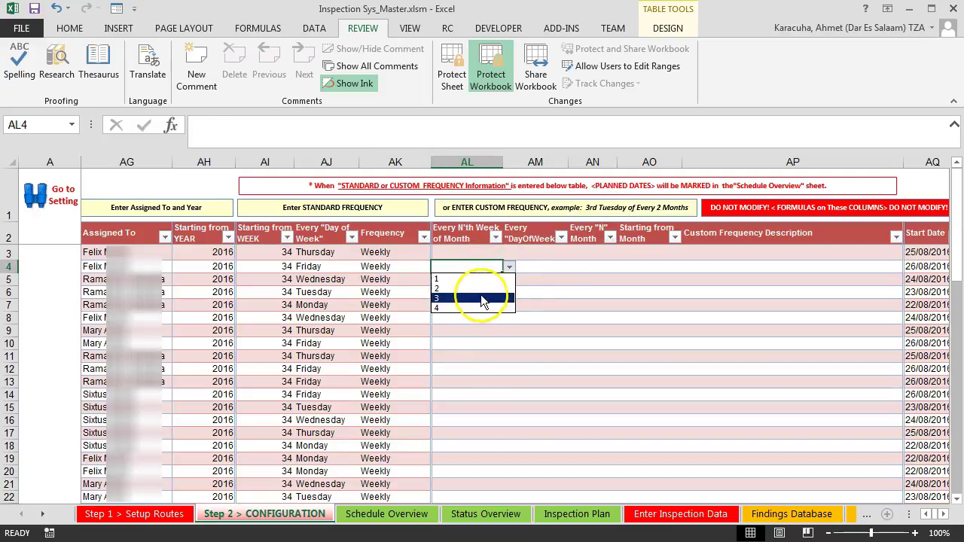
{"action": "left_click", "coordinate": [473, 289]}
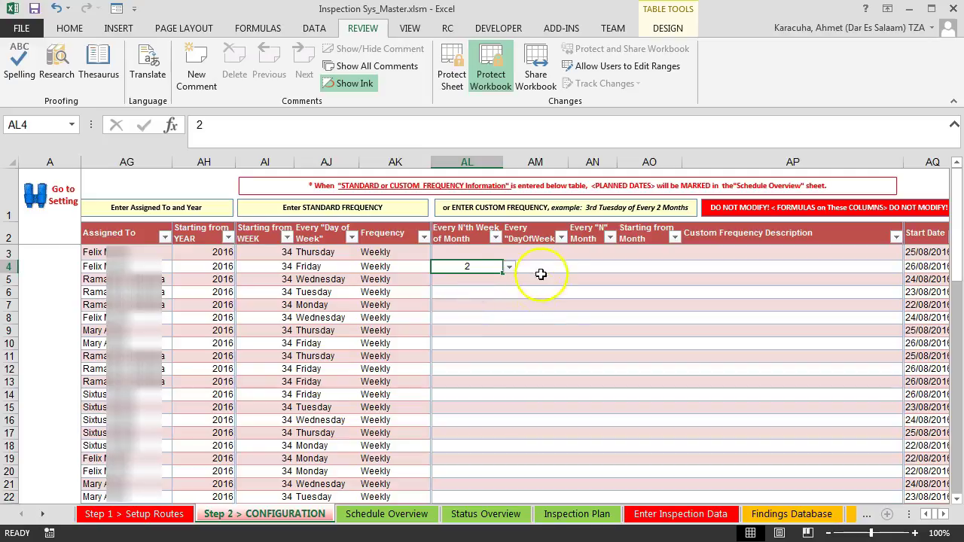
{"action": "left_click", "coordinate": [536, 267]}
{"action": "left_click", "coordinate": [574, 266]}
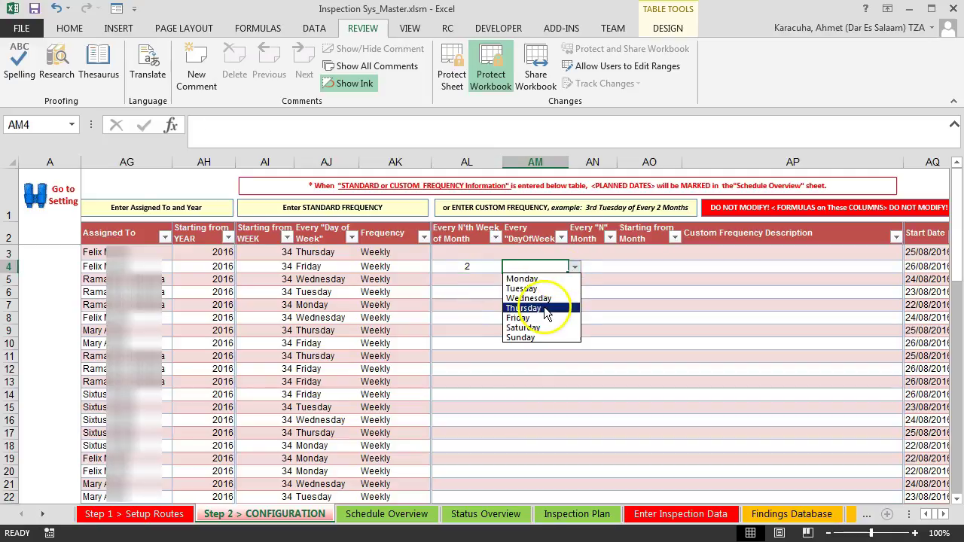
{"action": "left_click", "coordinate": [547, 310]}
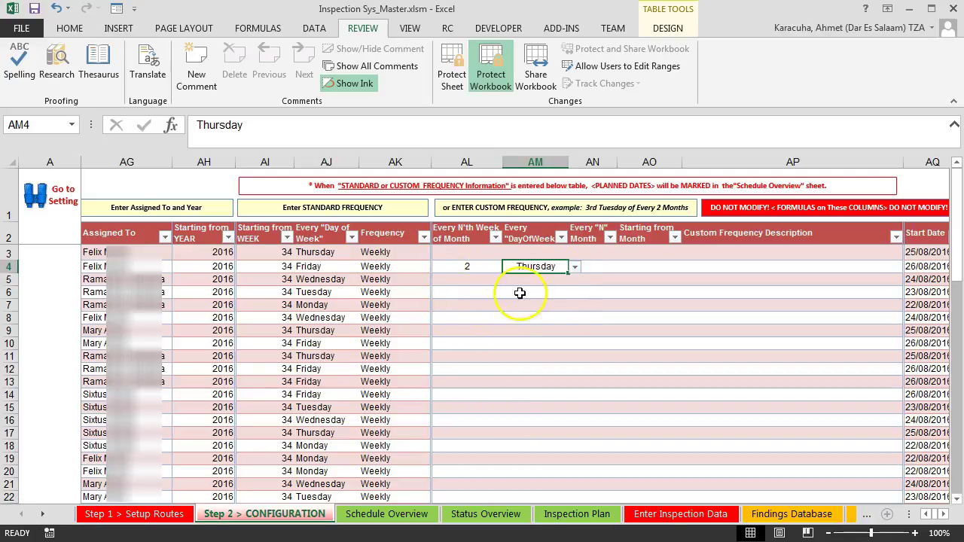
- Set route L3-Q2's custom frequency to repeat every 3 months, starting from month 11
{"action": "left_click", "coordinate": [601, 267]}
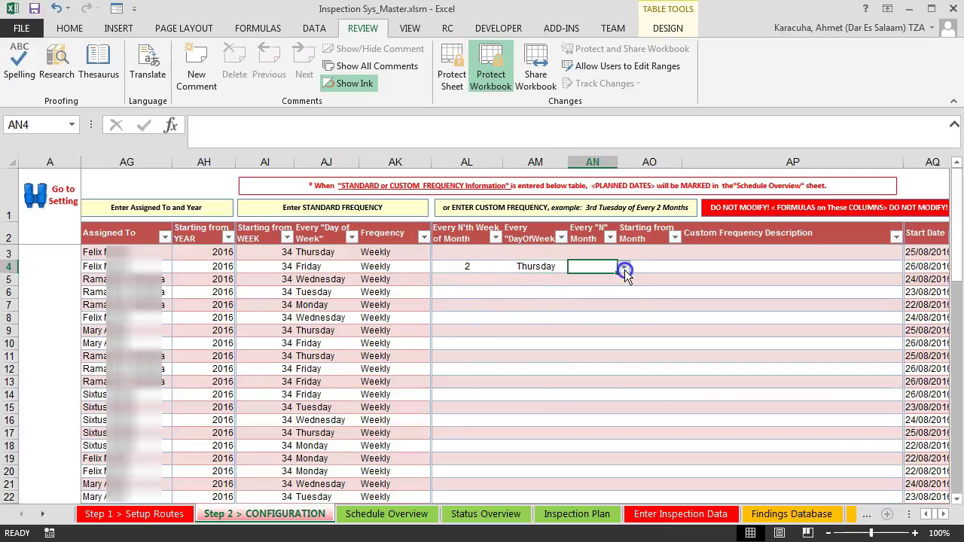
{"action": "left_click", "coordinate": [623, 270]}
{"action": "left_click", "coordinate": [605, 300]}
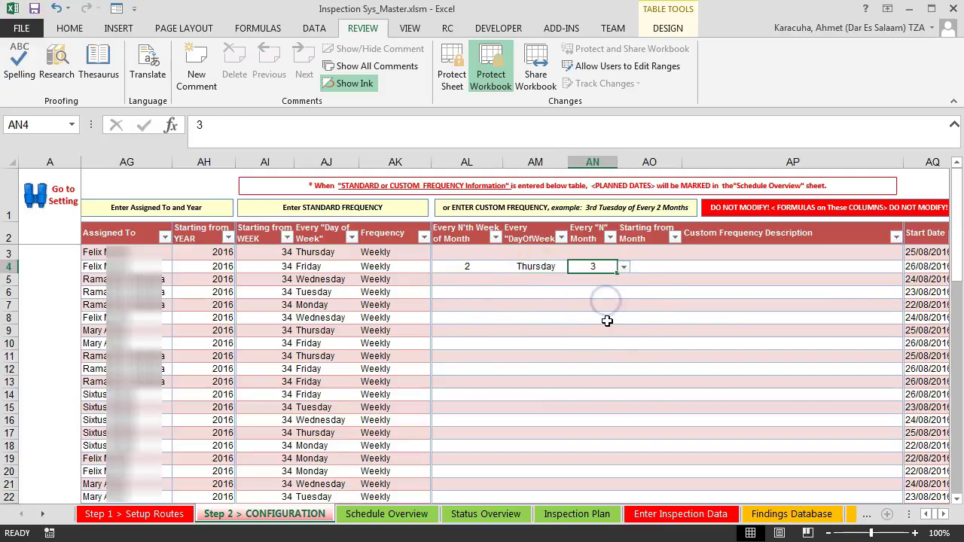
{"action": "left_click", "coordinate": [650, 267]}
{"action": "left_click", "coordinate": [690, 268]}
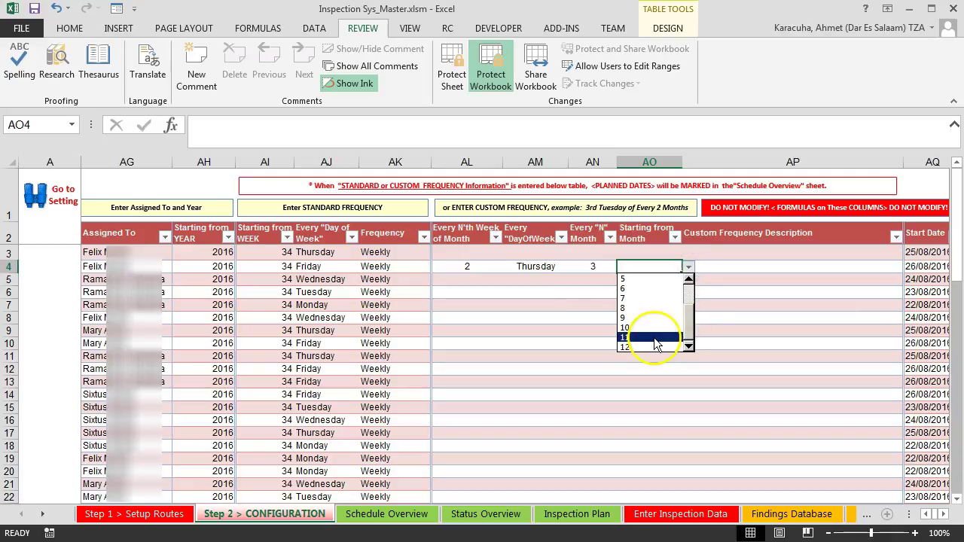
{"action": "left_click", "coordinate": [673, 336]}
{"action": "left_click", "coordinate": [467, 279]}
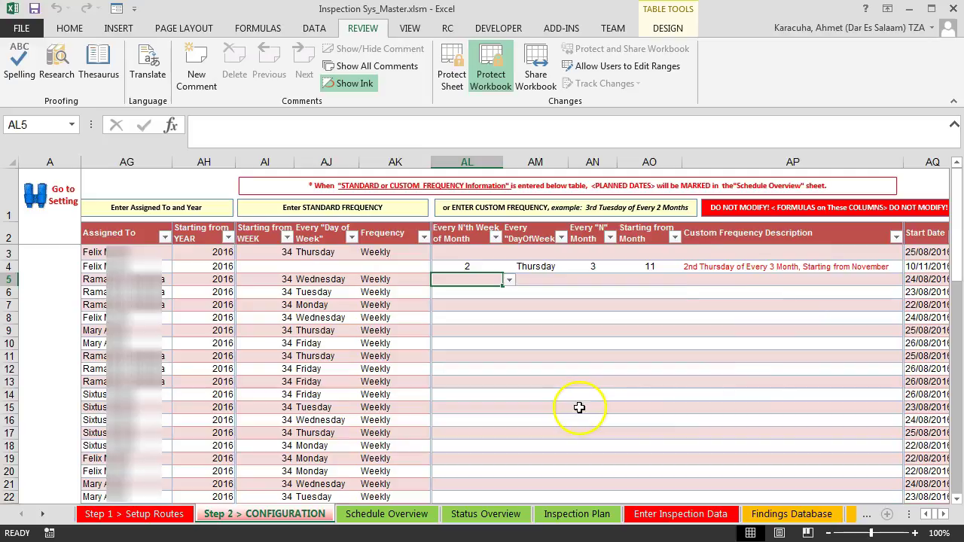
- Inspect the Custom Frequency Description for route L3-Q2
{"action": "left_click", "coordinate": [717, 267]}
{"action": "left_click", "coordinate": [718, 250]}
{"action": "left_click", "coordinate": [723, 280]}
{"action": "left_click", "coordinate": [723, 268]}
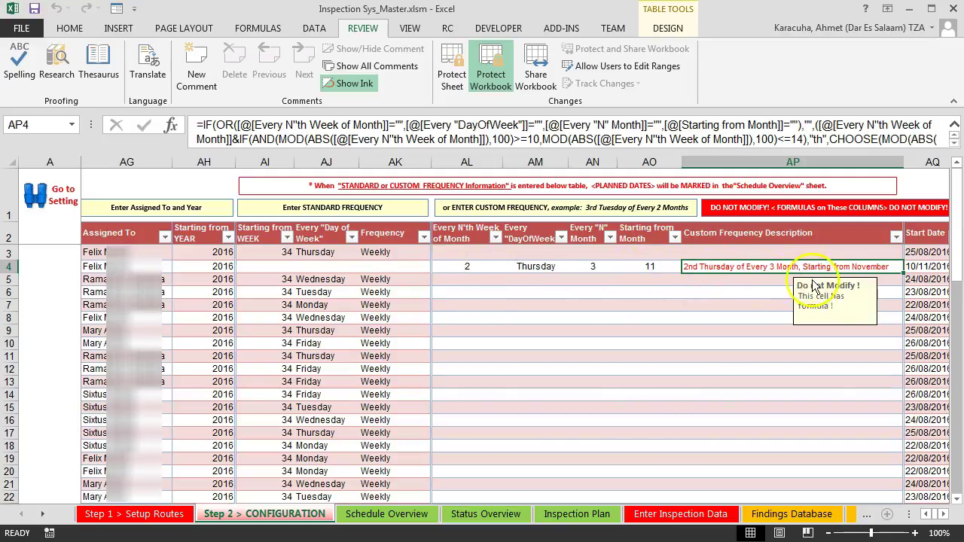
- Open the Schedule Overview sheet and check the date and weekday of L3-Q2's first planned inspection
{"action": "left_click", "coordinate": [374, 516]}
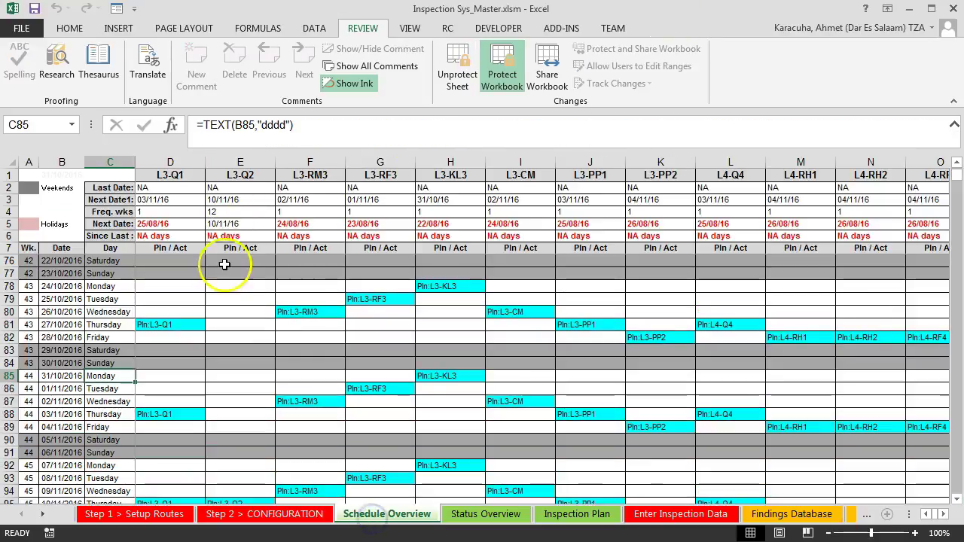
{"action": "left_click", "coordinate": [232, 299]}
{"action": "key", "text": "ctrl+Down"}
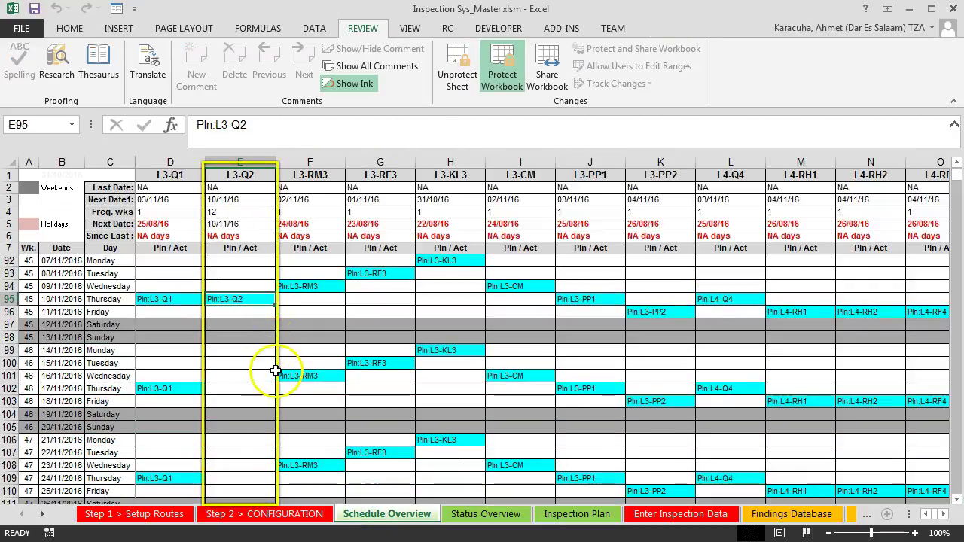
{"action": "scroll", "coordinate": [230, 295], "scroll_direction": "up", "scroll_amount": 3}
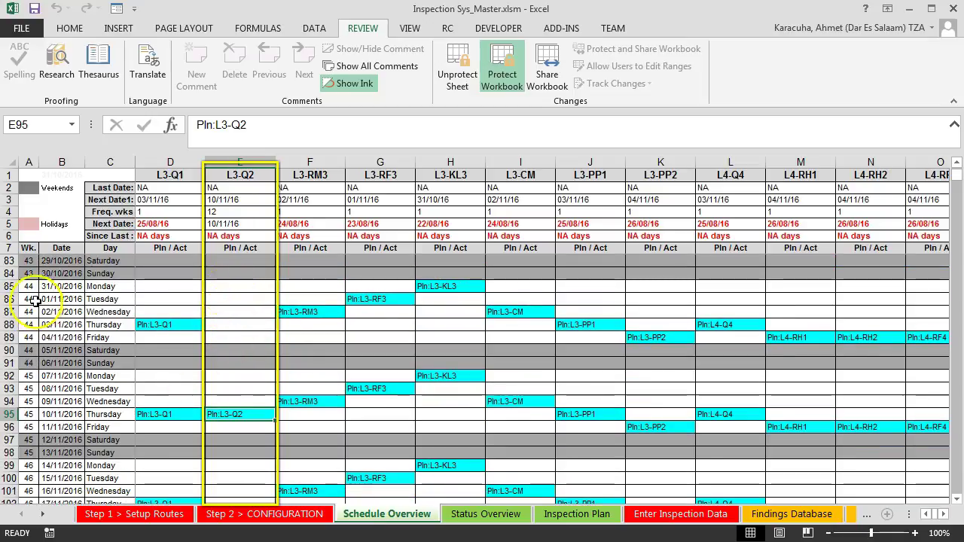
{"action": "left_click", "coordinate": [61, 312]}
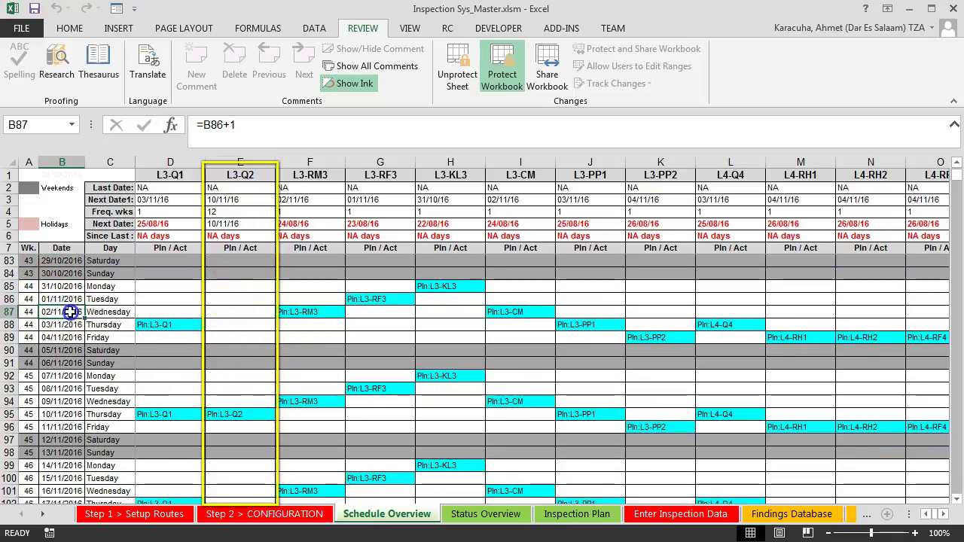
{"action": "left_click", "coordinate": [65, 413]}
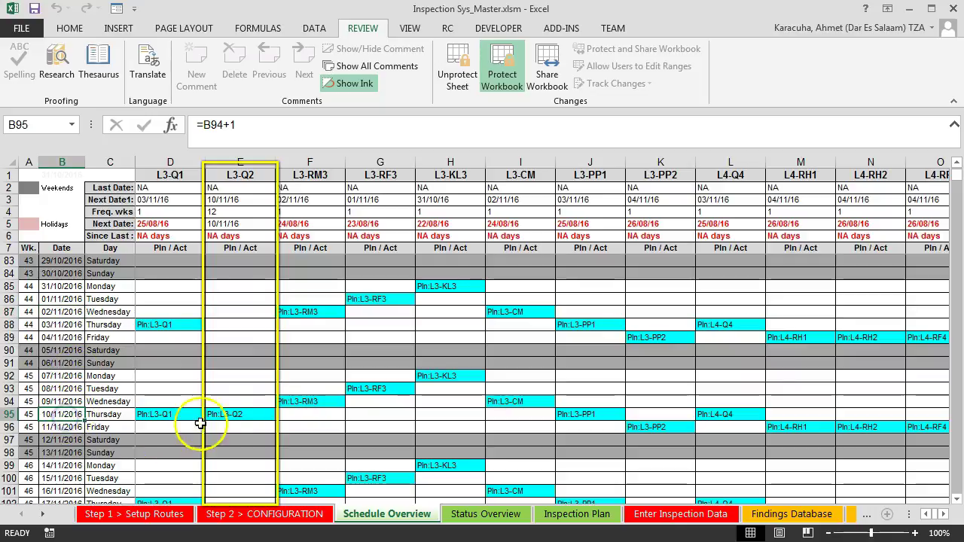
{"action": "left_click", "coordinate": [246, 416]}
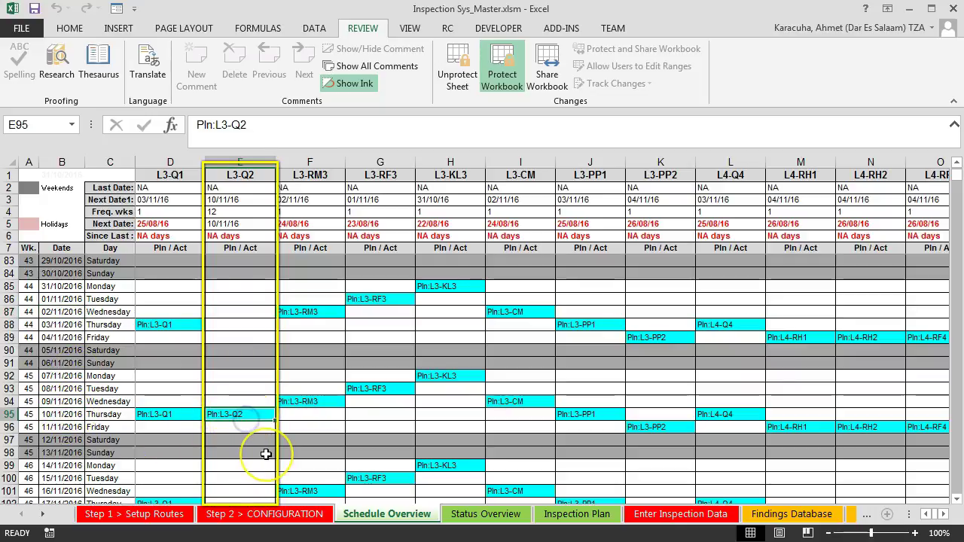
{"action": "left_click", "coordinate": [107, 414]}
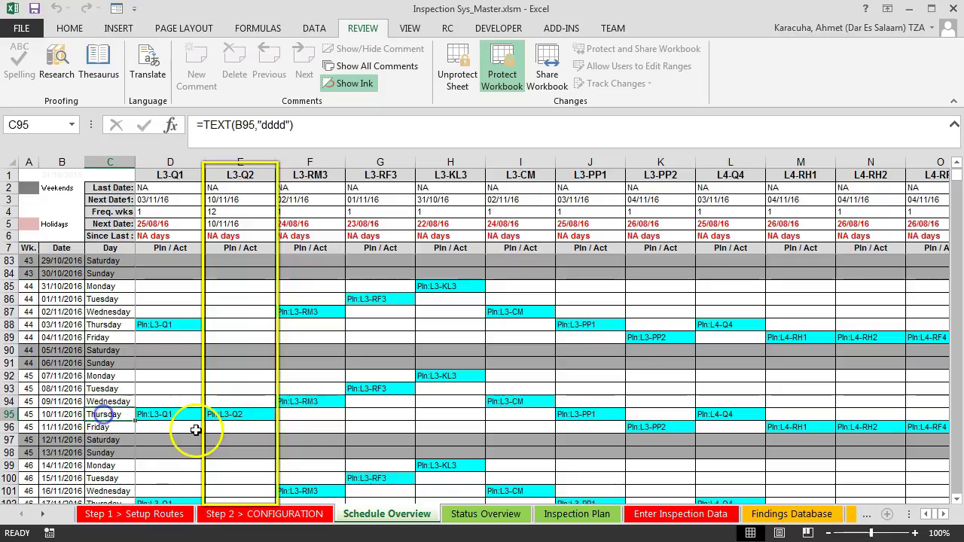
- Find the subsequent planned inspection dates in the L3-Q2 column of the schedule
{"action": "scroll", "coordinate": [218, 400], "scroll_direction": "down", "scroll_amount": 3}
{"action": "left_click", "coordinate": [240, 375]}
{"action": "left_click", "coordinate": [231, 302]}
{"action": "key", "text": "ctrl+Down"}
{"action": "scroll", "coordinate": [250, 416], "scroll_direction": "down", "scroll_amount": 2}
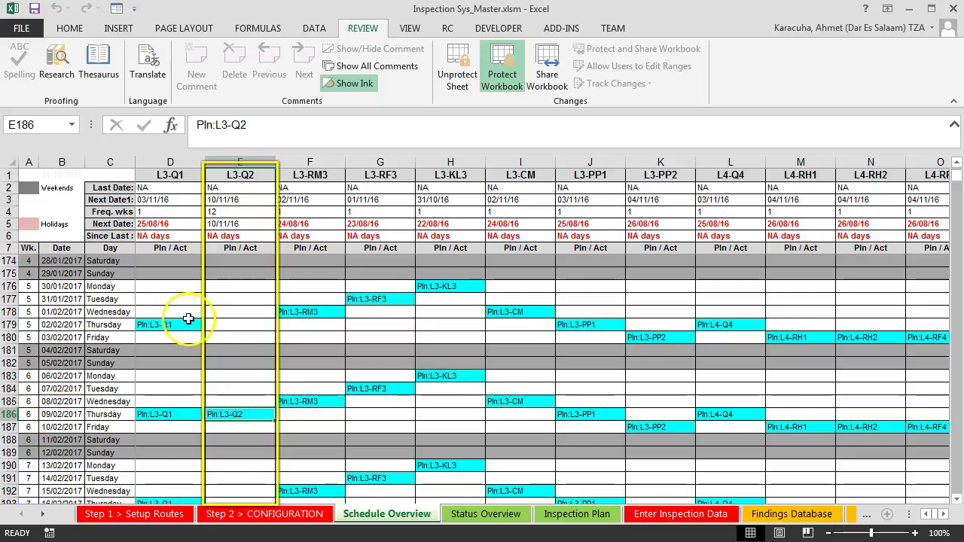
{"action": "left_click", "coordinate": [233, 327]}
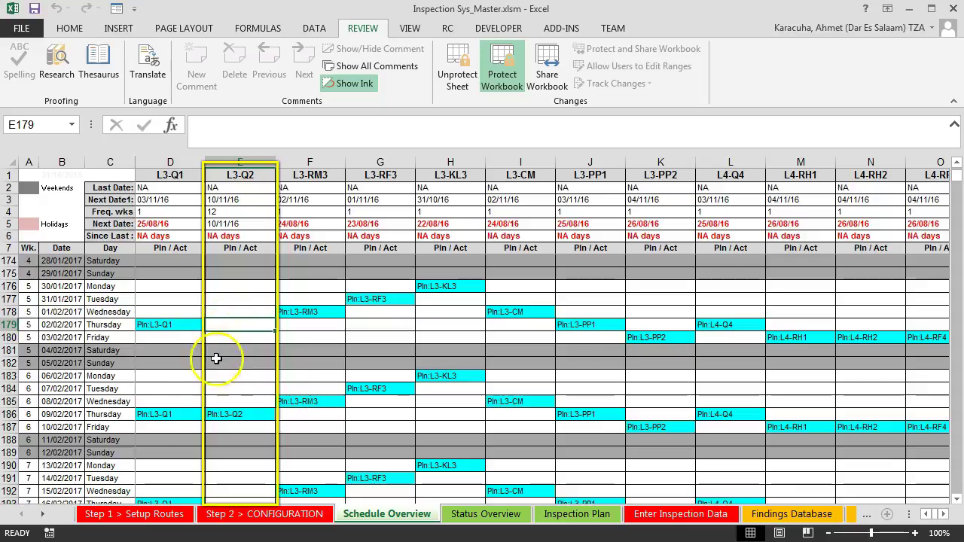
{"action": "left_click", "coordinate": [232, 415]}
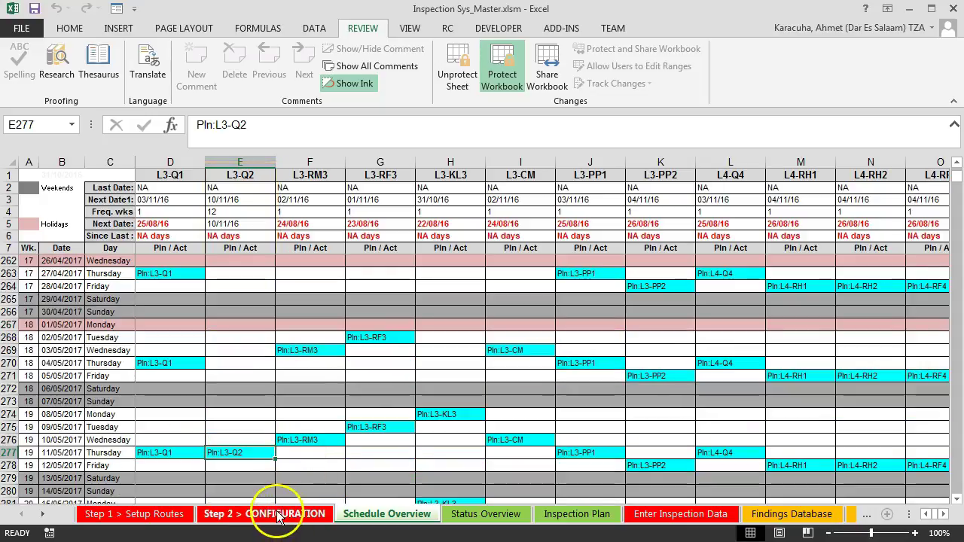
- Return to the Step 2 > CONFIGURATION sheet, set L3-RM3's frequency to Every 3 Weeks, and approve clearing its previously marked dates
{"action": "left_click", "coordinate": [280, 516]}
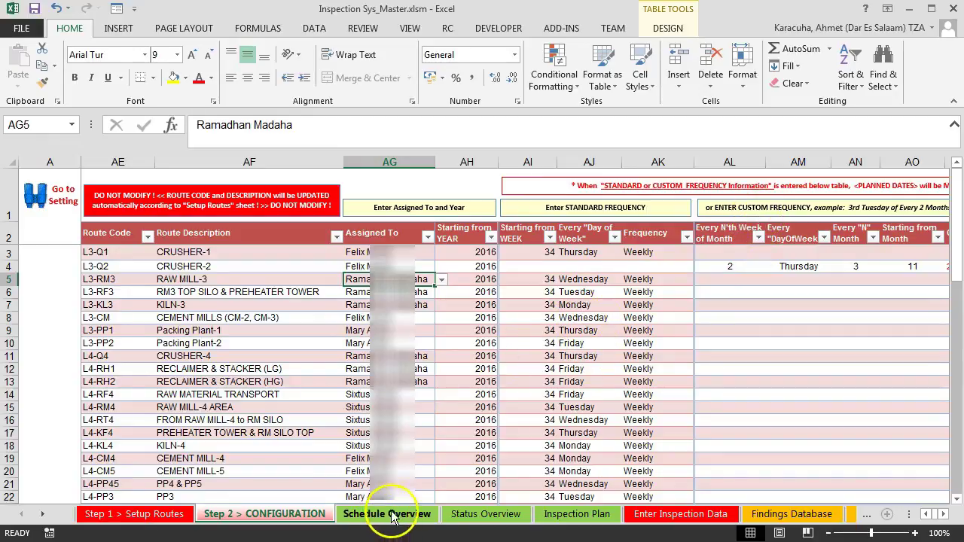
{"action": "left_click", "coordinate": [943, 514]}
{"action": "left_click", "coordinate": [943, 514]}
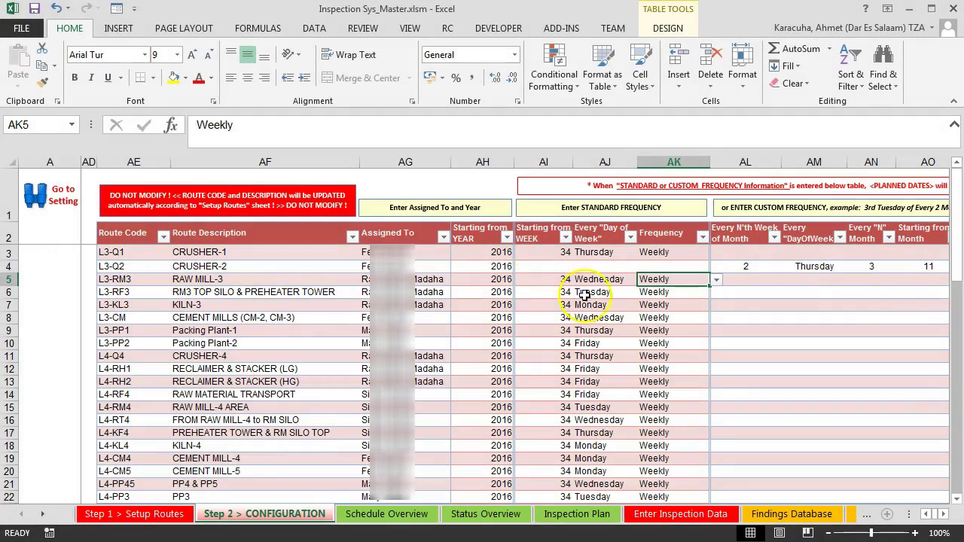
{"action": "left_click", "coordinate": [717, 281]}
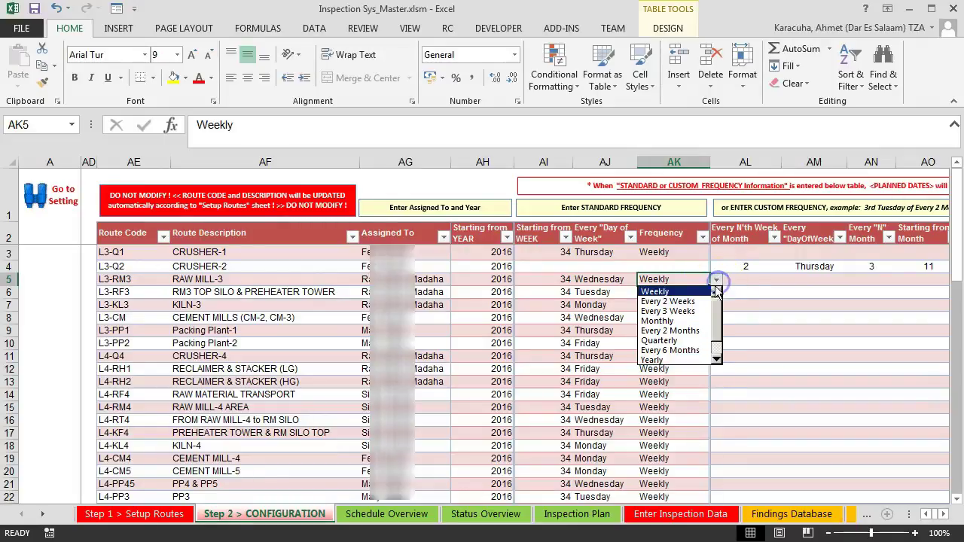
{"action": "left_click", "coordinate": [669, 312]}
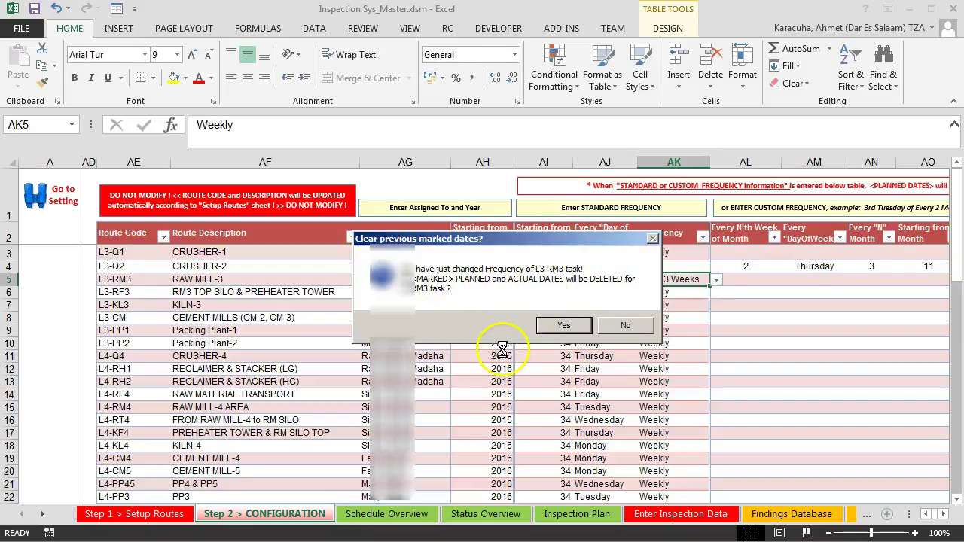
{"action": "left_click", "coordinate": [563, 326]}
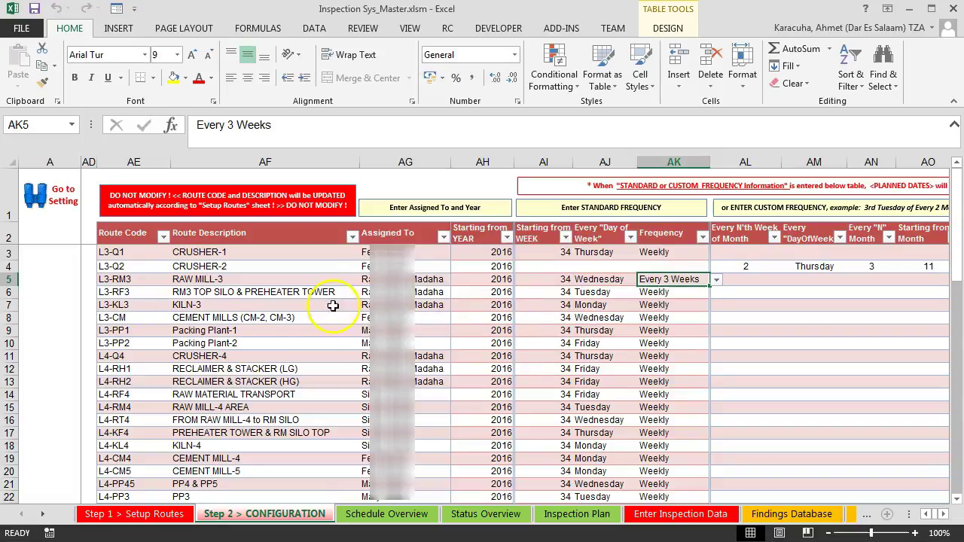
- Set L3-RF3 to start from week 40 with a Monthly frequency, and approve clearing its previously marked dates
{"action": "left_click", "coordinate": [554, 291]}
{"action": "type", "text": "3"}
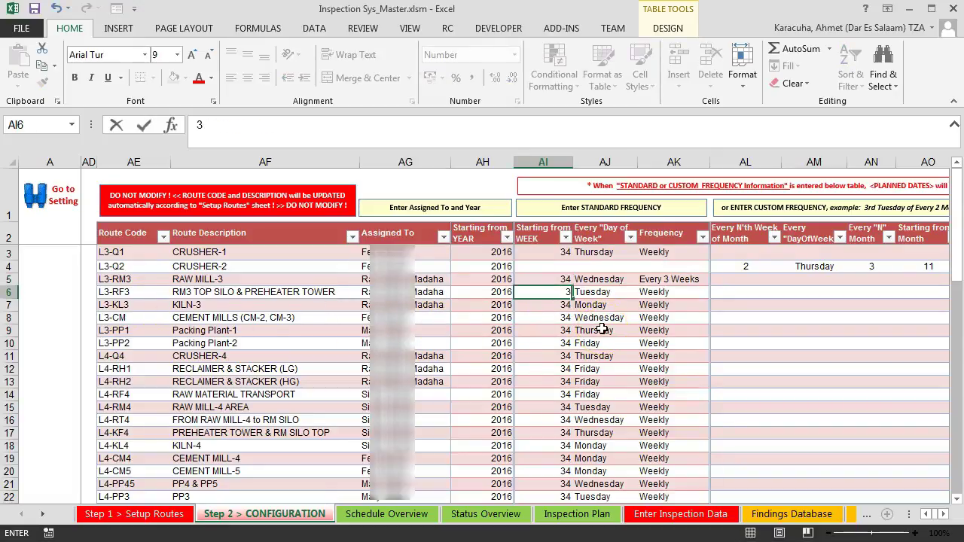
{"action": "type", "text": "0"}
{"action": "left_click", "coordinate": [678, 292]}
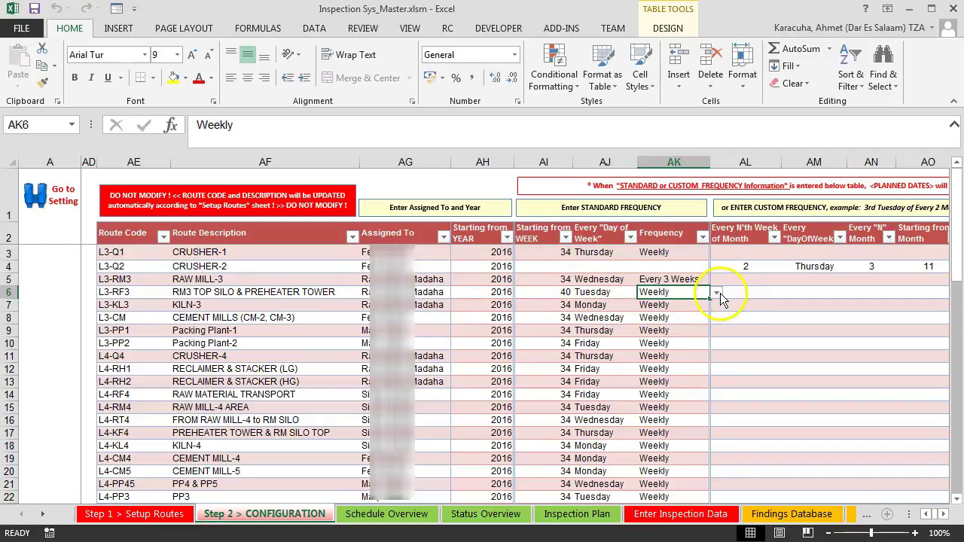
{"action": "left_click", "coordinate": [717, 293]}
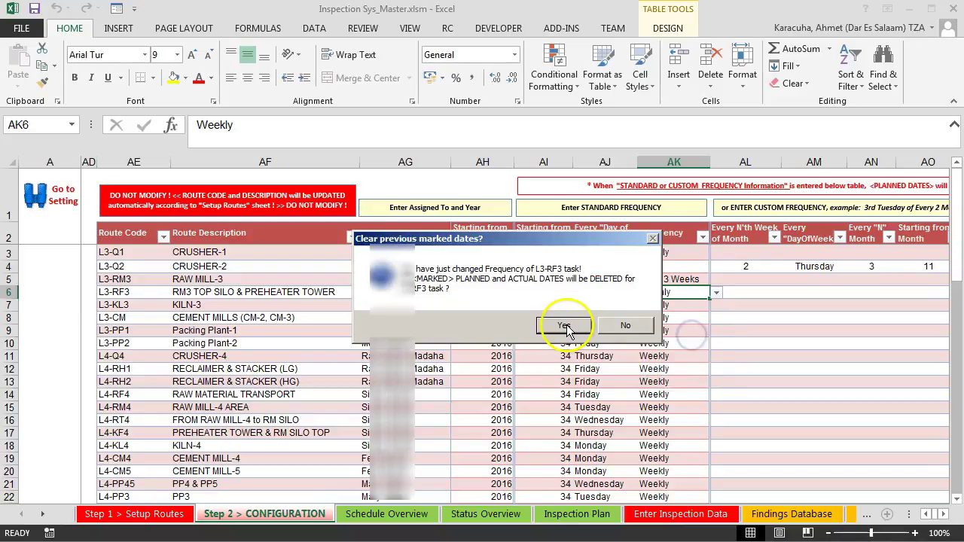
{"action": "left_click", "coordinate": [565, 326]}
- Set L3-KL3 to start from week 41 with a frequency of Every 2 Days
{"action": "left_click", "coordinate": [564, 305]}
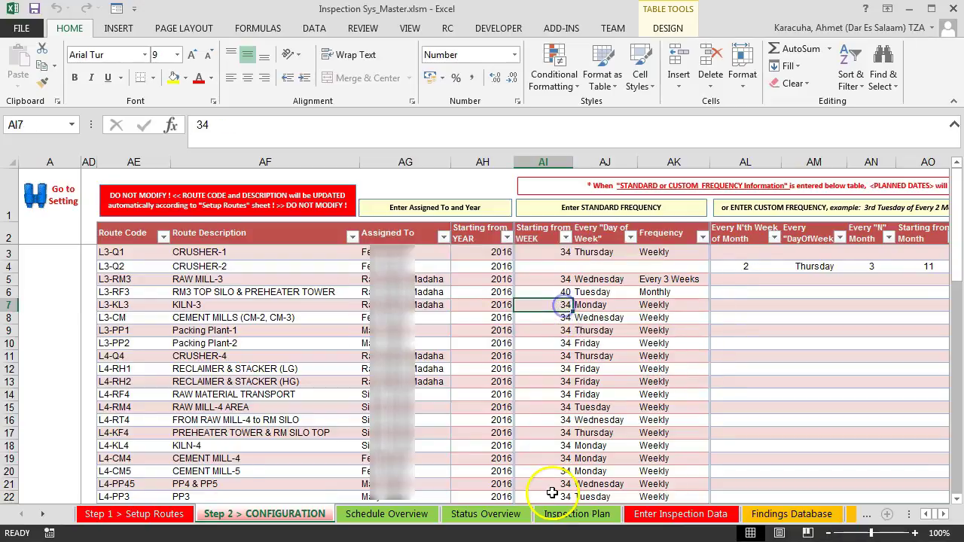
{"action": "type", "text": "41"}
{"action": "left_click", "coordinate": [676, 306]}
{"action": "left_click", "coordinate": [716, 306]}
{"action": "left_click", "coordinate": [713, 378]}
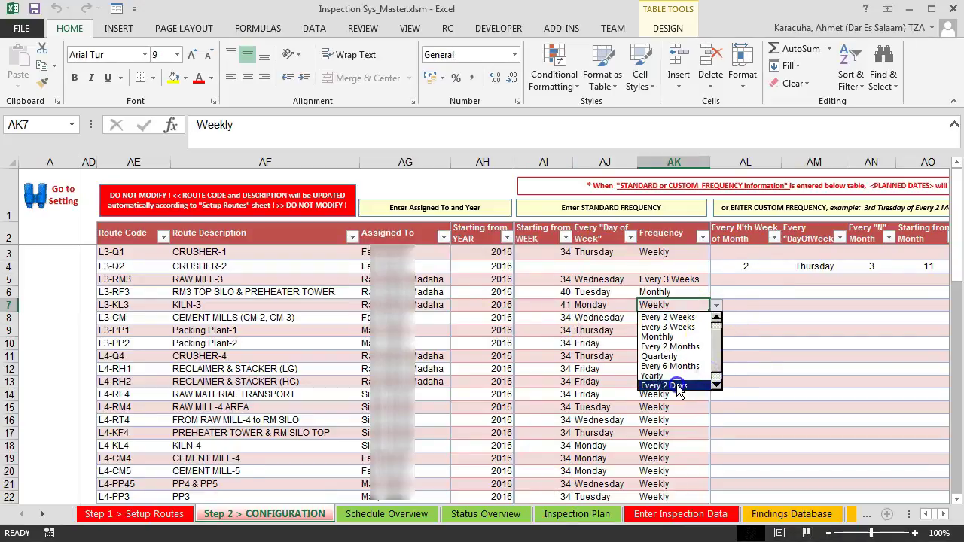
{"action": "left_click", "coordinate": [677, 385]}
- Open the Schedule Overview sheet and locate the first two planned inspections in the L3-RM3 column
{"action": "left_click", "coordinate": [378, 515]}
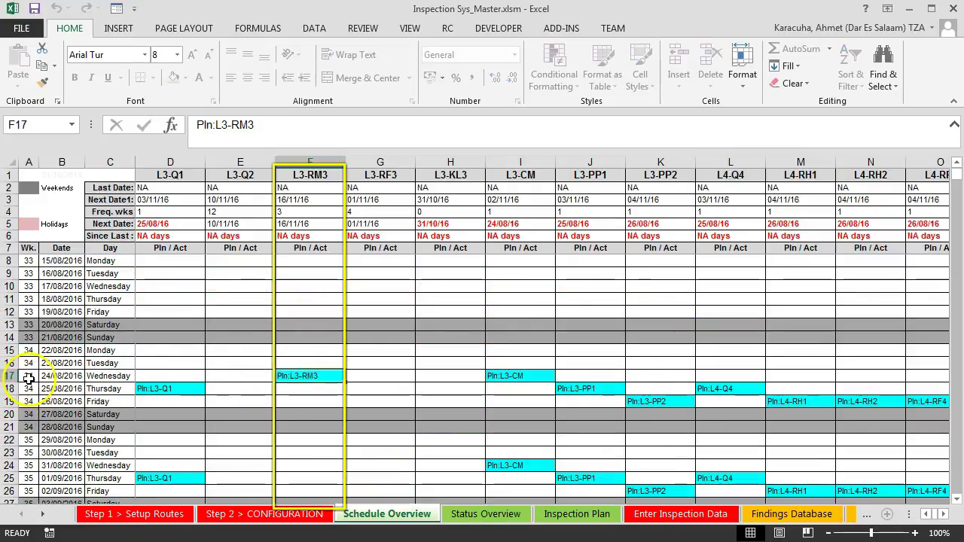
{"action": "scroll", "coordinate": [339, 411], "scroll_direction": "down", "scroll_amount": 3}
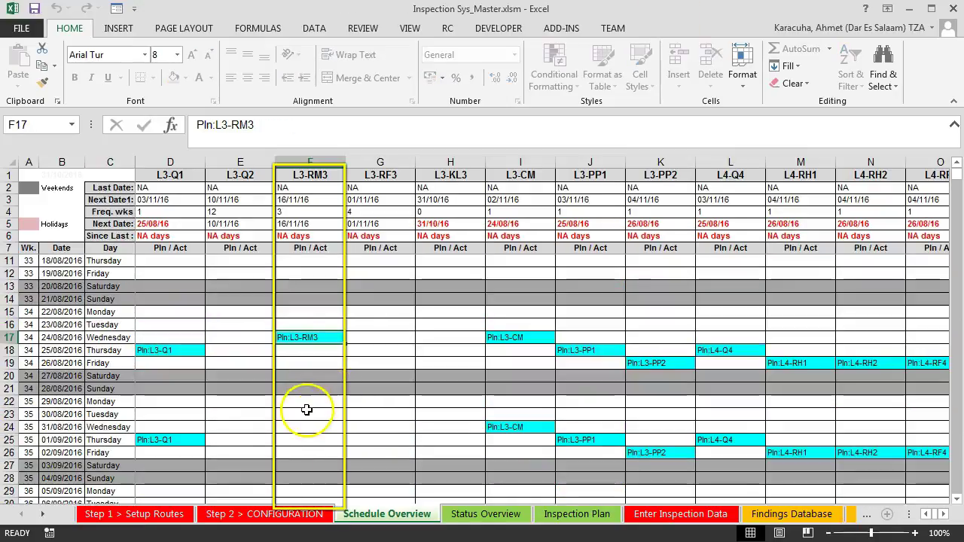
{"action": "left_click", "coordinate": [306, 413]}
{"action": "scroll", "coordinate": [316, 436], "scroll_direction": "down", "scroll_amount": 2}
{"action": "left_click", "coordinate": [312, 441]}
{"action": "scroll", "coordinate": [312, 452], "scroll_direction": "down", "scroll_amount": 3}
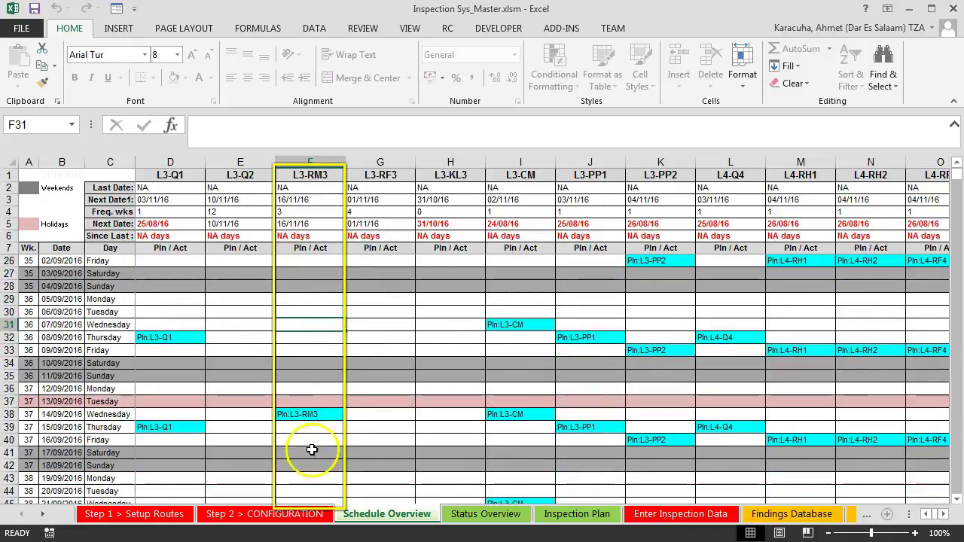
{"action": "left_click", "coordinate": [307, 415]}
- Find L3-RM3's third planned inspection date by following its column down the schedule
{"action": "scroll", "coordinate": [302, 452], "scroll_direction": "down", "scroll_amount": 2}
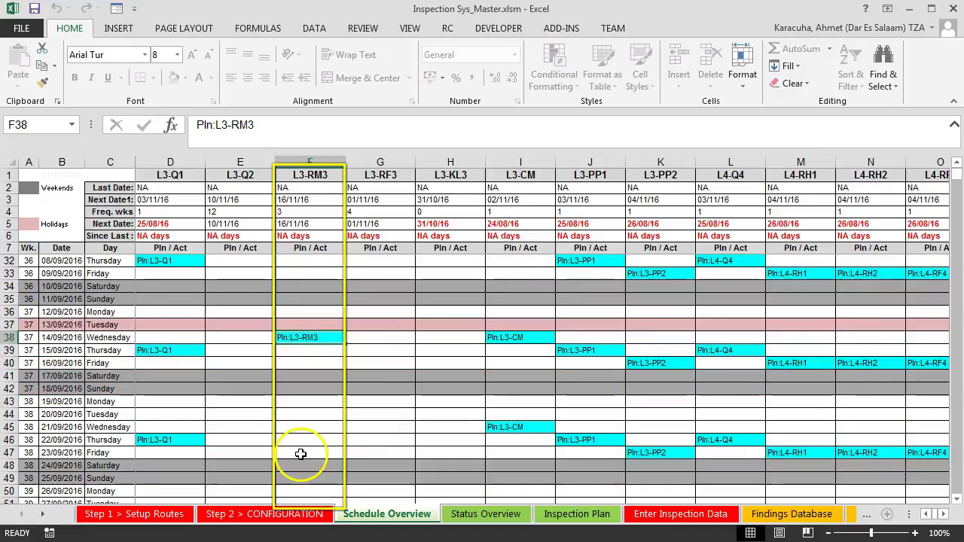
{"action": "left_click", "coordinate": [302, 404]}
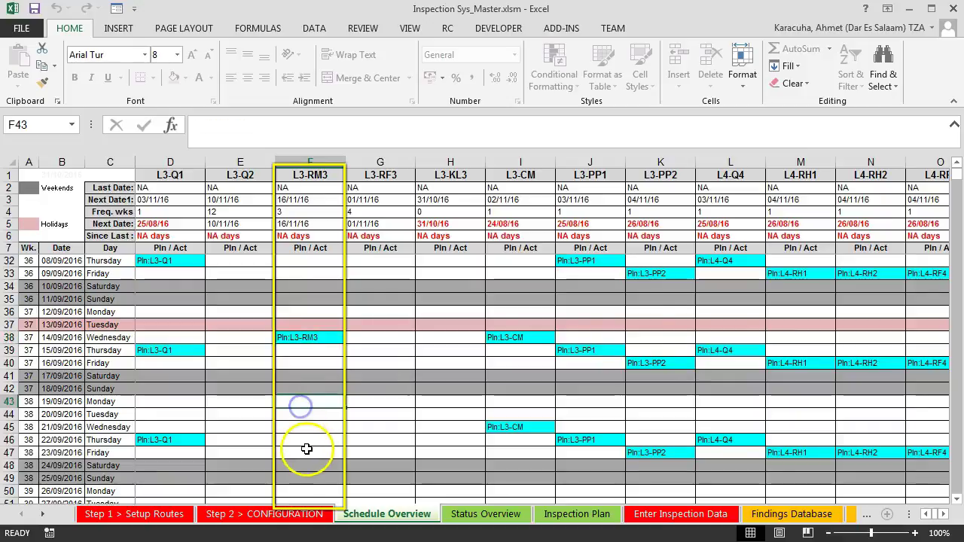
{"action": "scroll", "coordinate": [307, 448], "scroll_direction": "down", "scroll_amount": 2}
{"action": "left_click", "coordinate": [308, 437]}
{"action": "scroll", "coordinate": [309, 452], "scroll_direction": "down", "scroll_amount": 2}
{"action": "scroll", "coordinate": [309, 452], "scroll_direction": "down", "scroll_amount": 1}
{"action": "left_click", "coordinate": [301, 414]}
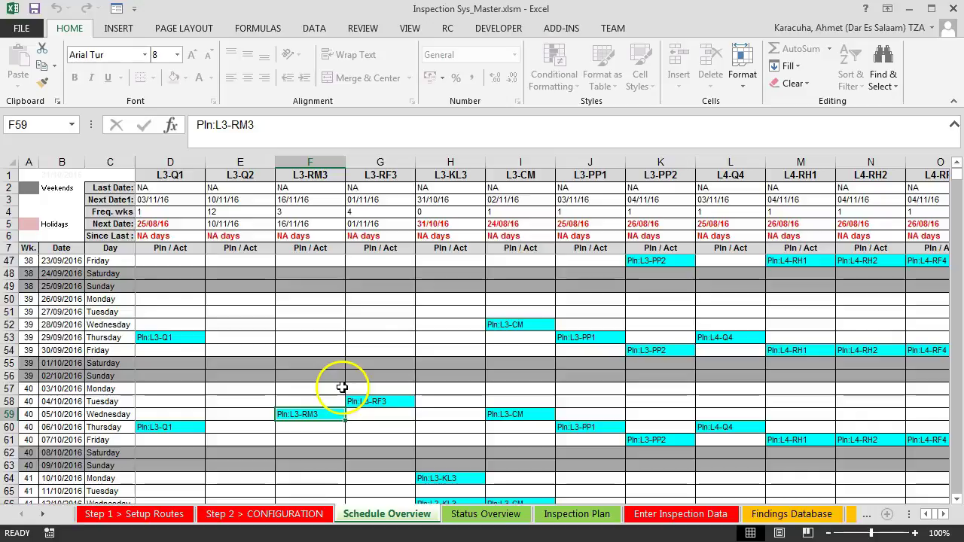
- Find the first planned inspection in the L3-RF3 column and check its week number and weekday
{"action": "scroll", "coordinate": [342, 388], "scroll_direction": "up", "scroll_amount": 8}
{"action": "left_click", "coordinate": [397, 461]}
{"action": "key", "text": "ctrl+Down"}
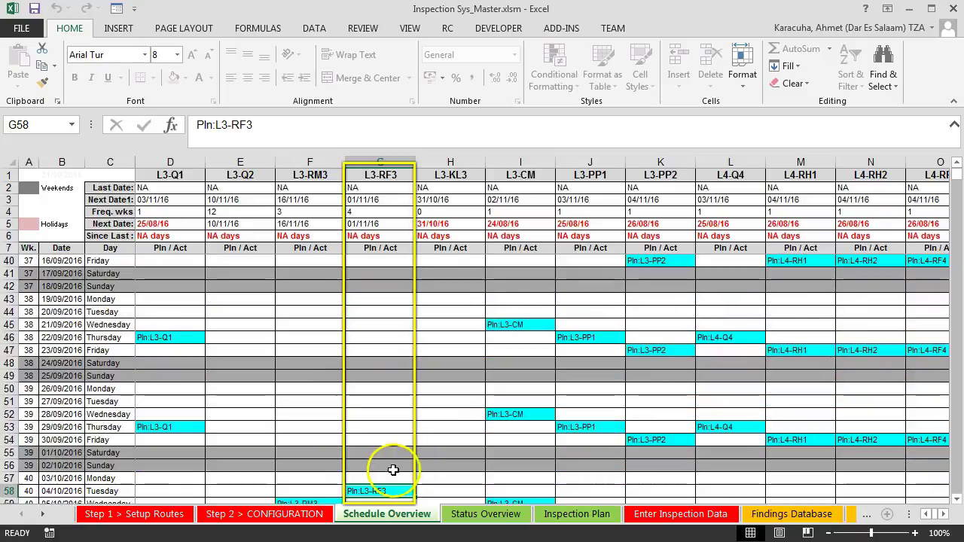
{"action": "scroll", "coordinate": [382, 464], "scroll_direction": "down", "scroll_amount": 2}
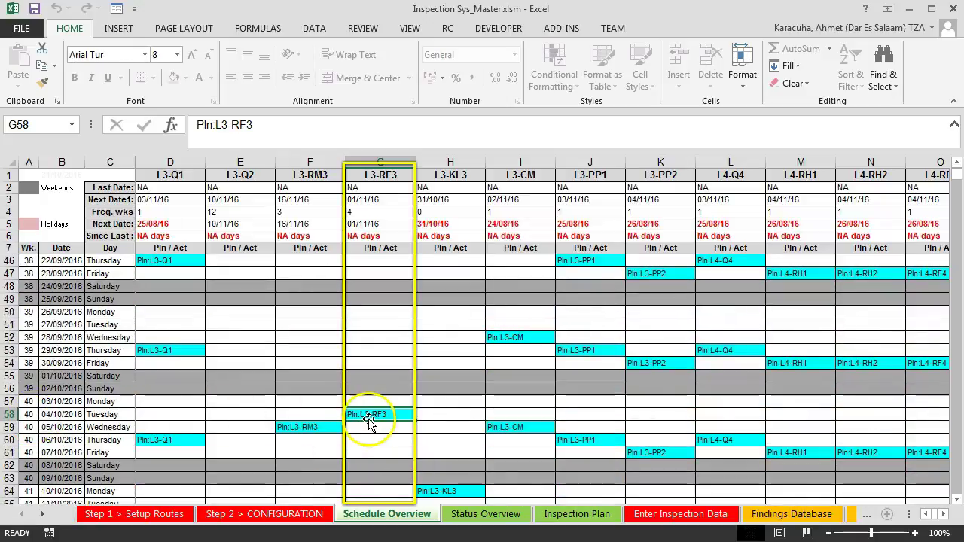
{"action": "scroll", "coordinate": [369, 422], "scroll_direction": "down", "scroll_amount": 1}
{"action": "scroll", "coordinate": [376, 381], "scroll_direction": "down", "scroll_amount": 1}
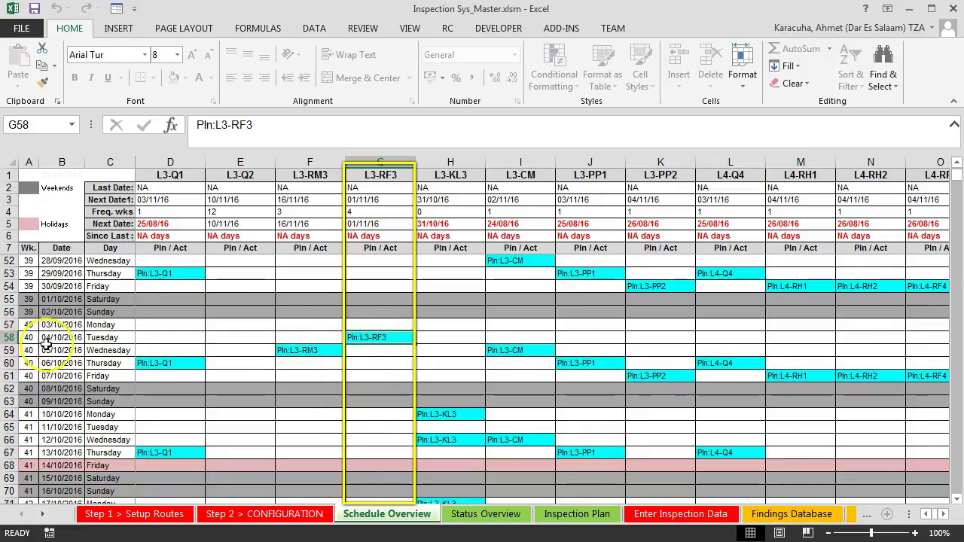
- Locate L3-RF3's second planned inspection in the schedule
{"action": "left_click", "coordinate": [379, 427]}
{"action": "scroll", "coordinate": [381, 434], "scroll_direction": "down", "scroll_amount": 2}
{"action": "left_click", "coordinate": [382, 434]}
{"action": "scroll", "coordinate": [379, 433], "scroll_direction": "down", "scroll_amount": 3}
{"action": "left_click", "coordinate": [377, 428]}
{"action": "scroll", "coordinate": [378, 464], "scroll_direction": "down", "scroll_amount": 1}
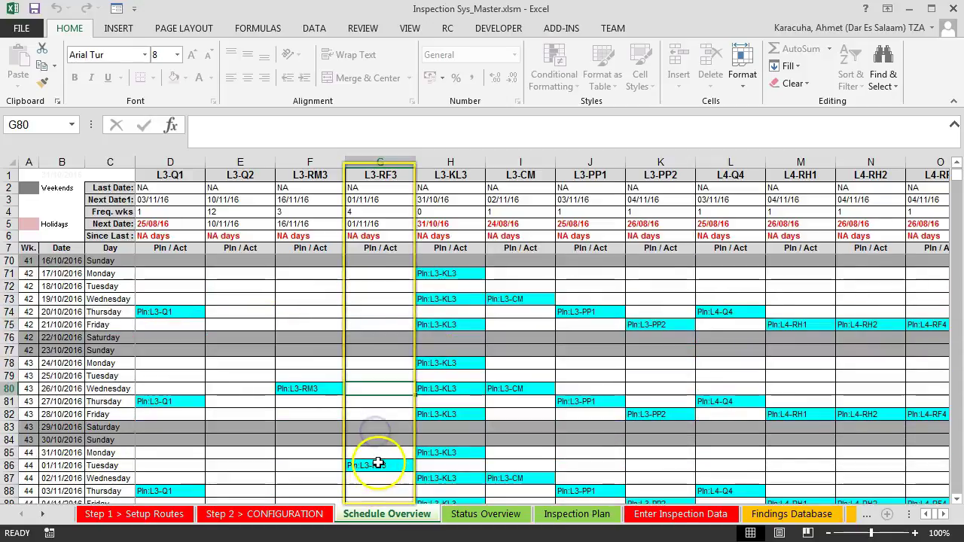
{"action": "left_click", "coordinate": [376, 465]}
- Check the week and weekday of the first planned inspections in the L3-KL3 column
{"action": "scroll", "coordinate": [379, 437], "scroll_direction": "up", "scroll_amount": 15}
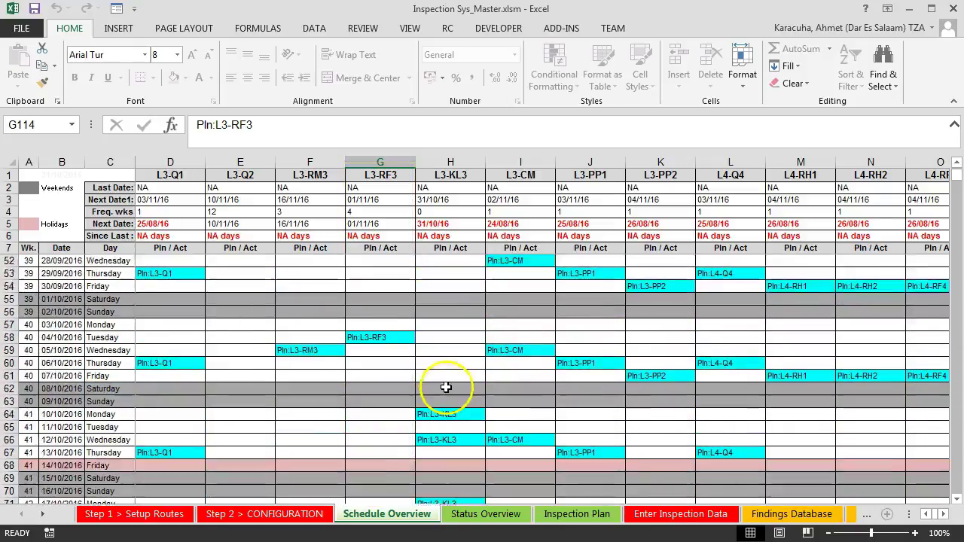
{"action": "scroll", "coordinate": [446, 385], "scroll_direction": "down", "scroll_amount": 1}
{"action": "left_click", "coordinate": [446, 376]}
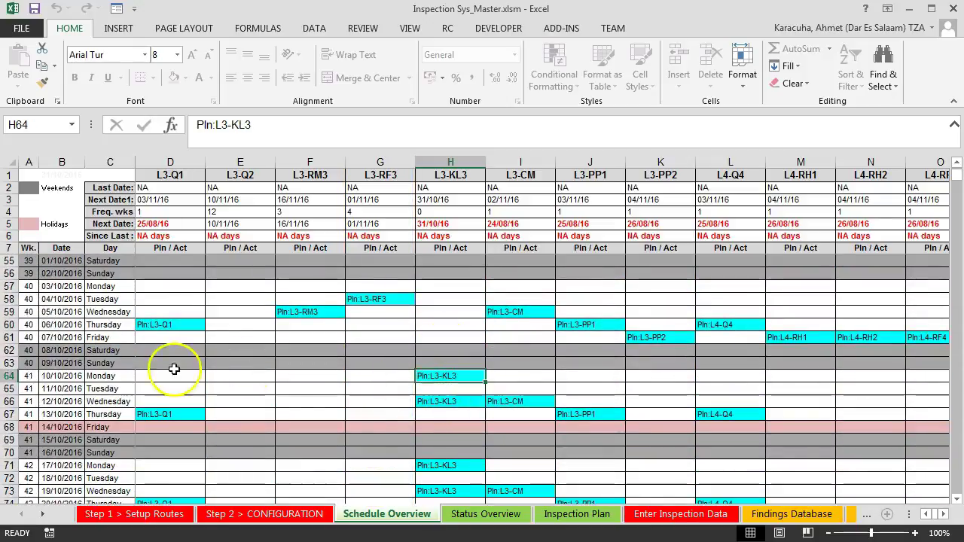
{"action": "scroll", "coordinate": [410, 388], "scroll_direction": "down", "scroll_amount": 1}
{"action": "left_click", "coordinate": [442, 365]}
{"action": "scroll", "coordinate": [439, 437], "scroll_direction": "down", "scroll_amount": 2}
{"action": "scroll", "coordinate": [433, 427], "scroll_direction": "up", "scroll_amount": 3}
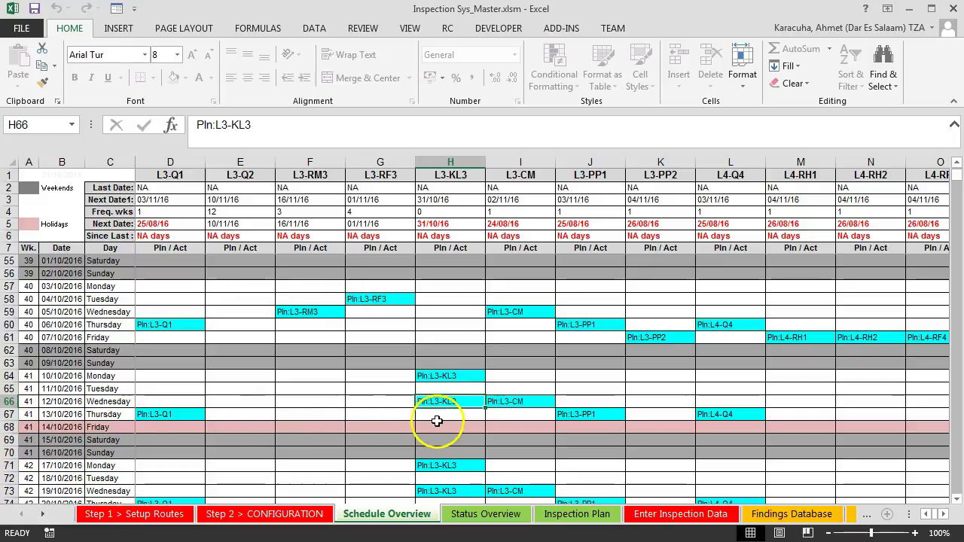
- Compare L3-KL3's cell on the Friday holiday in week 41 with its cell on the Friday of week 42
{"action": "left_click", "coordinate": [440, 424]}
{"action": "scroll", "coordinate": [450, 441], "scroll_direction": "down", "scroll_amount": 1}
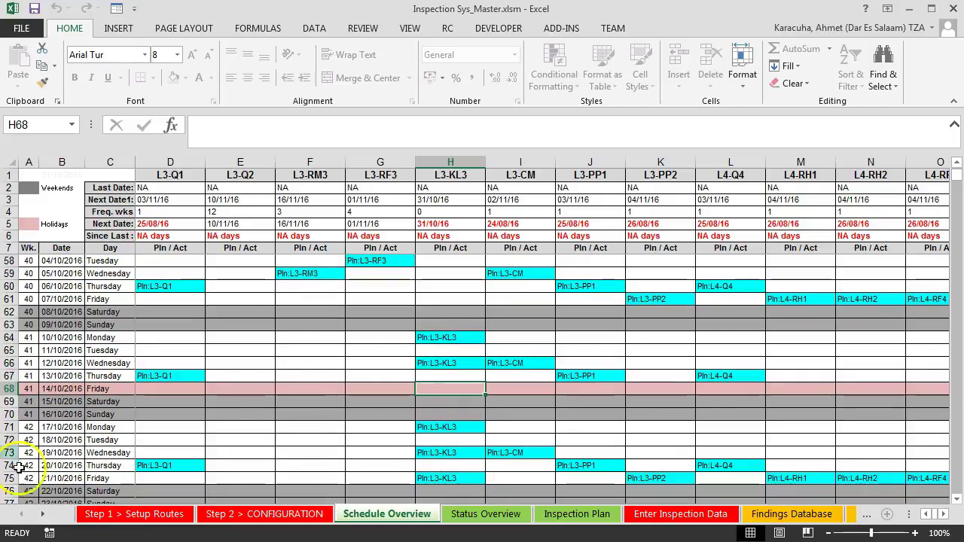
{"action": "left_click", "coordinate": [450, 478]}
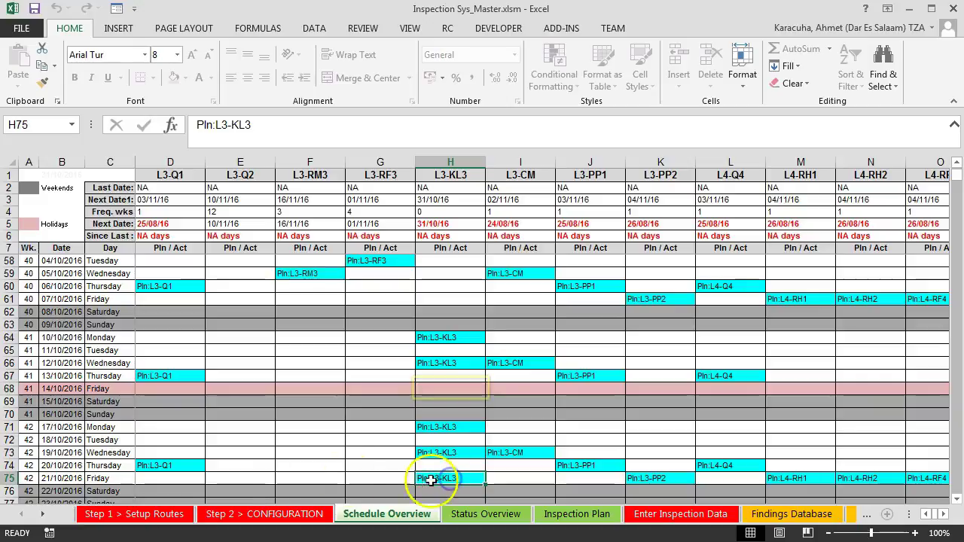
{"action": "left_click", "coordinate": [443, 388]}
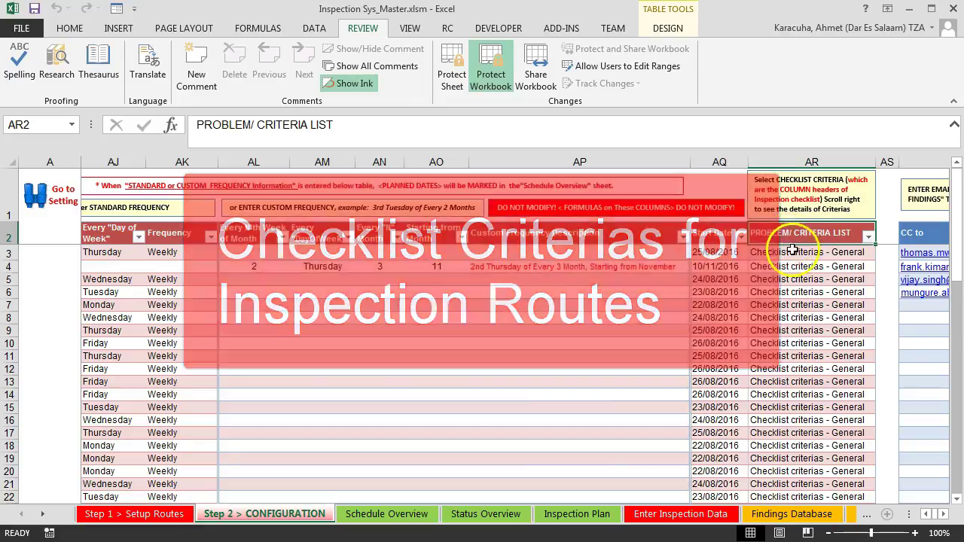
- From L3-Q1's Problem/Criteria List cell in Step 2 > CONFIGURATION, go to the Inspection Checklist Criterias & Causes Lists setting
{"action": "key", "text": "Down"}
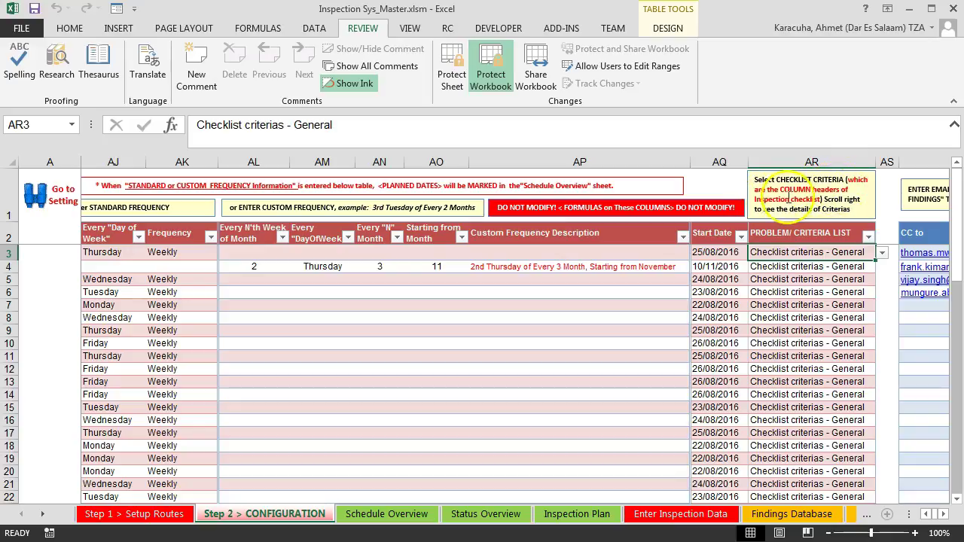
{"action": "left_click", "coordinate": [62, 200]}
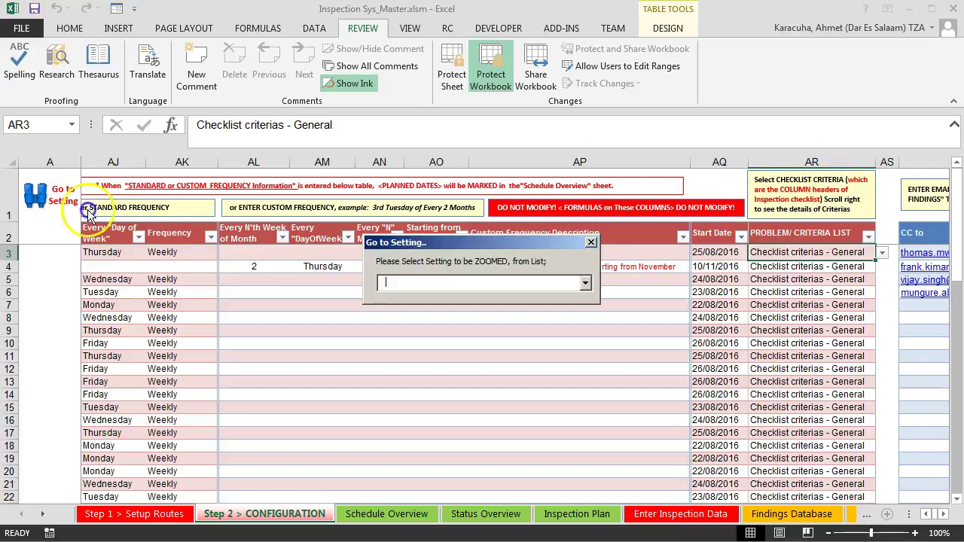
{"action": "left_click", "coordinate": [585, 282]}
{"action": "left_click_drag", "start_coordinate": [587, 332], "coordinate": [586, 351]}
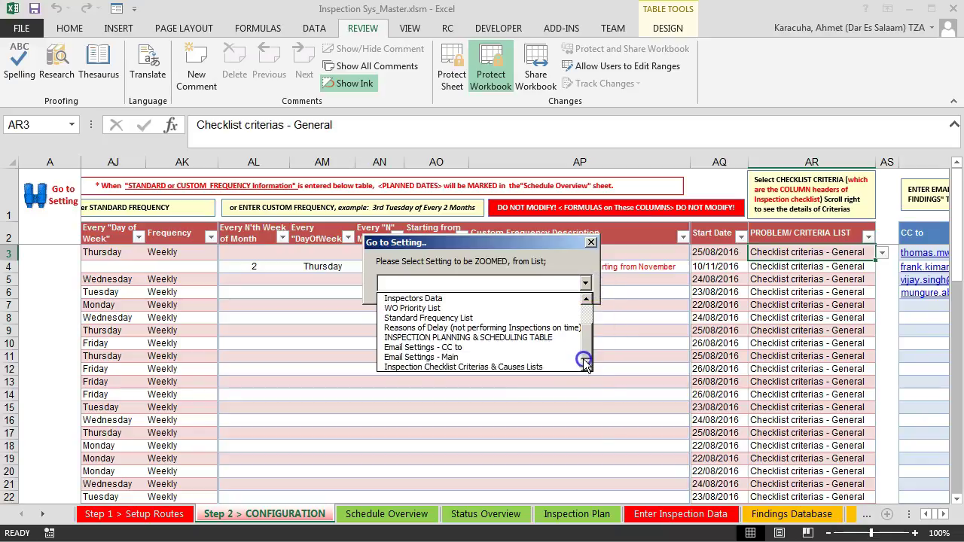
{"action": "left_click", "coordinate": [465, 368]}
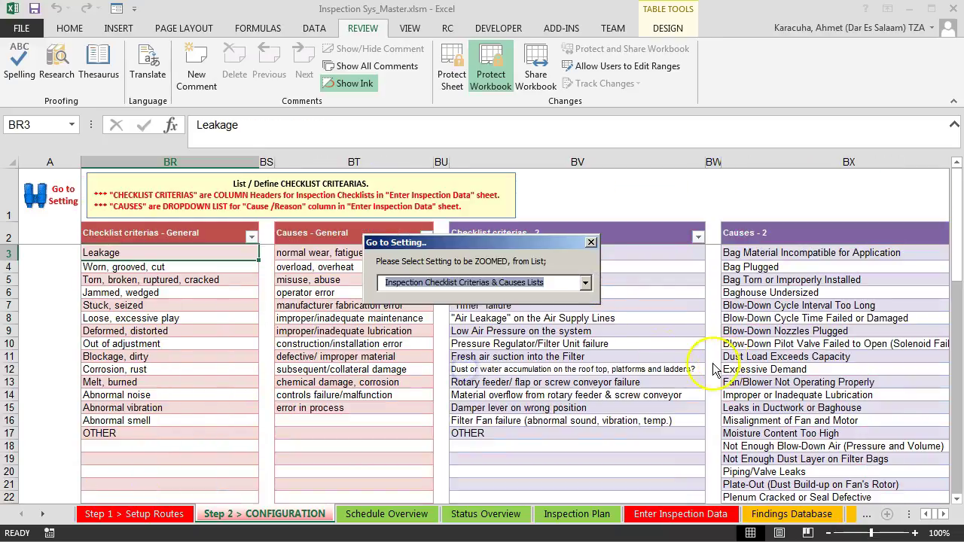
- Review the heading and first three entries of the Checklist criterias - General list
{"action": "key", "text": "Up"}
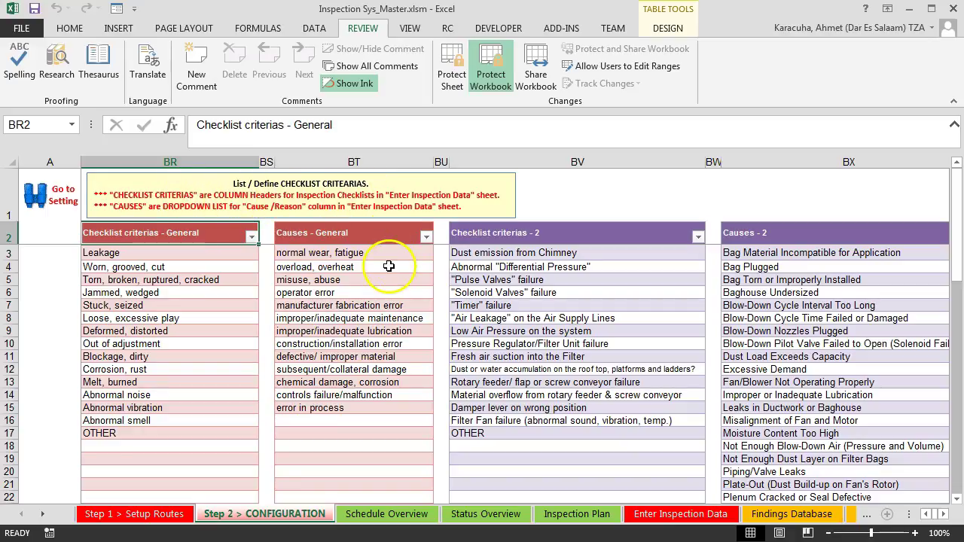
{"action": "left_click", "coordinate": [147, 255]}
{"action": "left_click", "coordinate": [157, 268]}
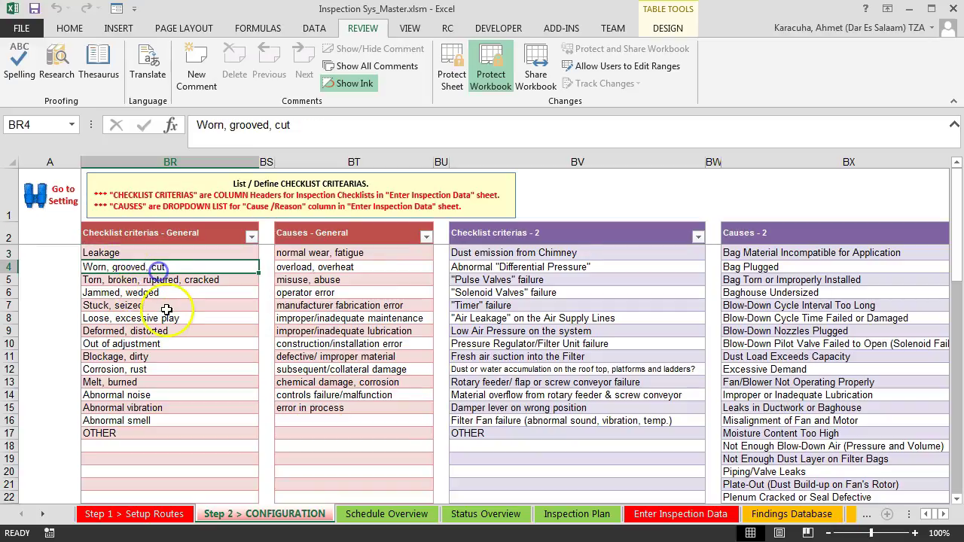
{"action": "left_click", "coordinate": [137, 283]}
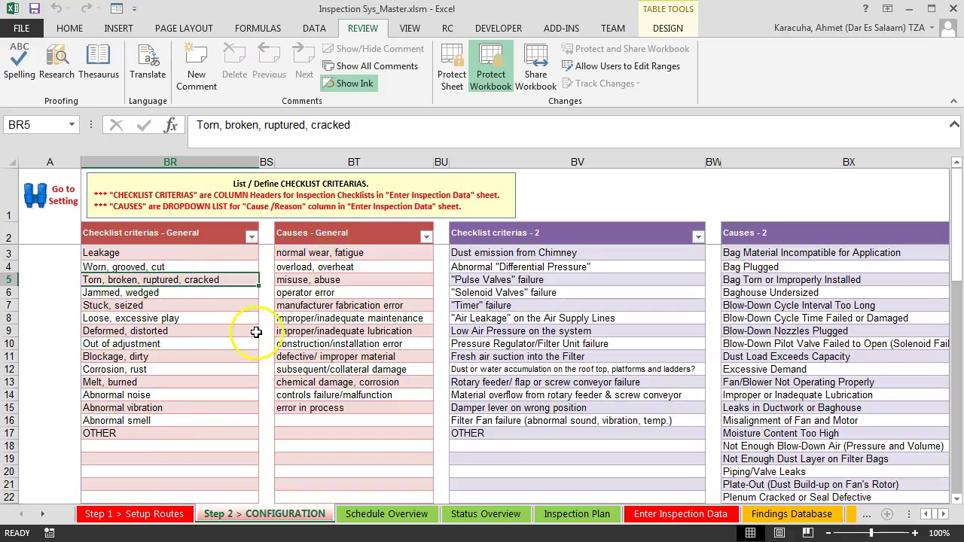
- Review the first four Causes - General entries, and compare the General checklist with Checklist criterias - 2
{"action": "left_click", "coordinate": [352, 253]}
{"action": "left_click", "coordinate": [326, 269]}
{"action": "left_click", "coordinate": [328, 282]}
{"action": "left_click", "coordinate": [329, 294]}
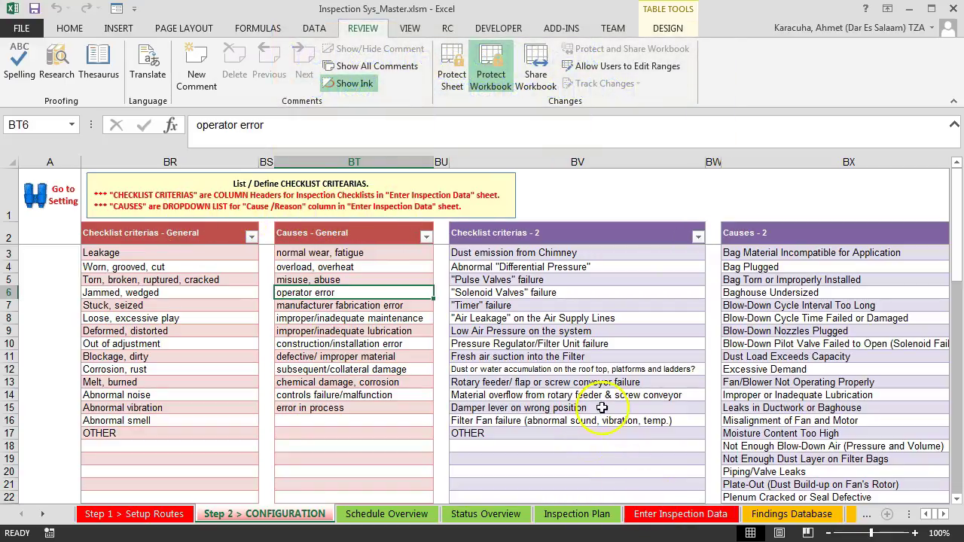
{"action": "left_click", "coordinate": [146, 236]}
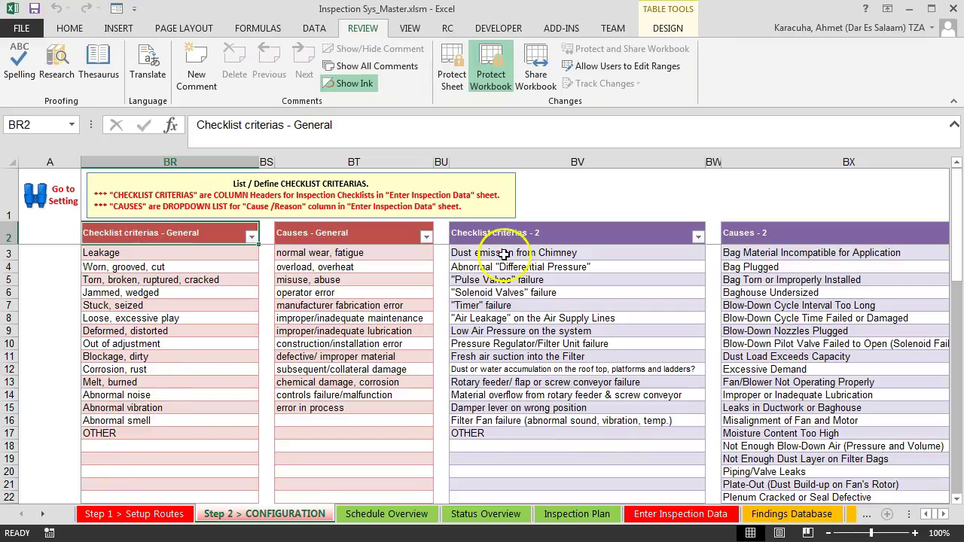
{"action": "left_click", "coordinate": [577, 458]}
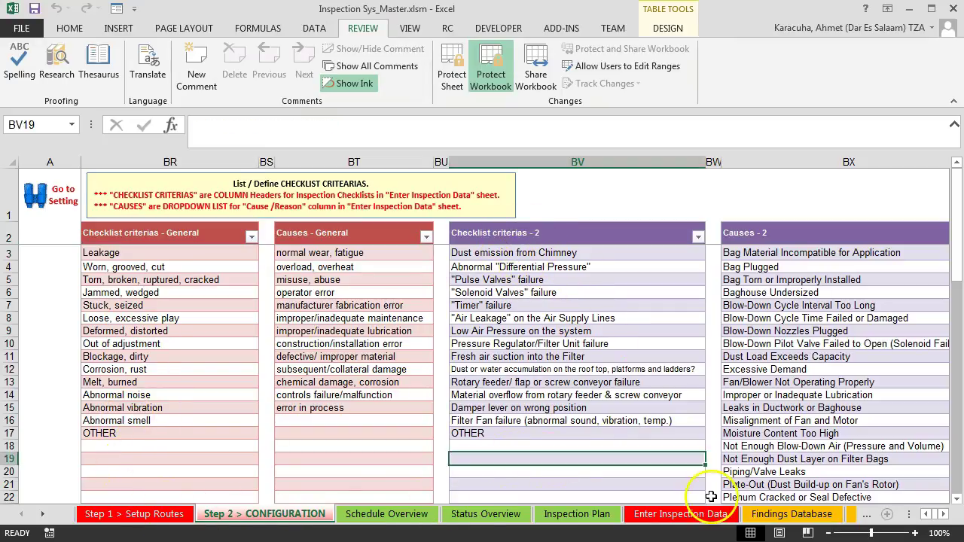
- Go to the INSPECTION PLANNING & SCHEDULING TABLE setting and find the first route assigned Checklist criterias - 2
{"action": "left_click", "coordinate": [53, 198]}
{"action": "left_click", "coordinate": [586, 282]}
{"action": "scroll", "coordinate": [527, 332], "scroll_direction": "down", "scroll_amount": 2}
{"action": "left_click", "coordinate": [535, 339]}
{"action": "scroll", "coordinate": [850, 259], "scroll_direction": "right", "scroll_amount": 2}
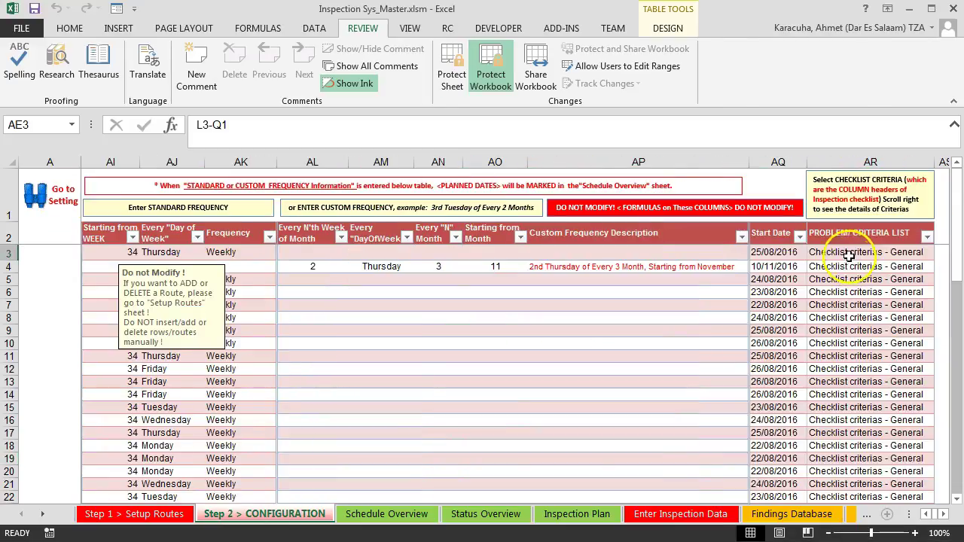
{"action": "scroll", "coordinate": [859, 271], "scroll_direction": "down", "scroll_amount": 4}
{"action": "scroll", "coordinate": [859, 271], "scroll_direction": "down", "scroll_amount": 1}
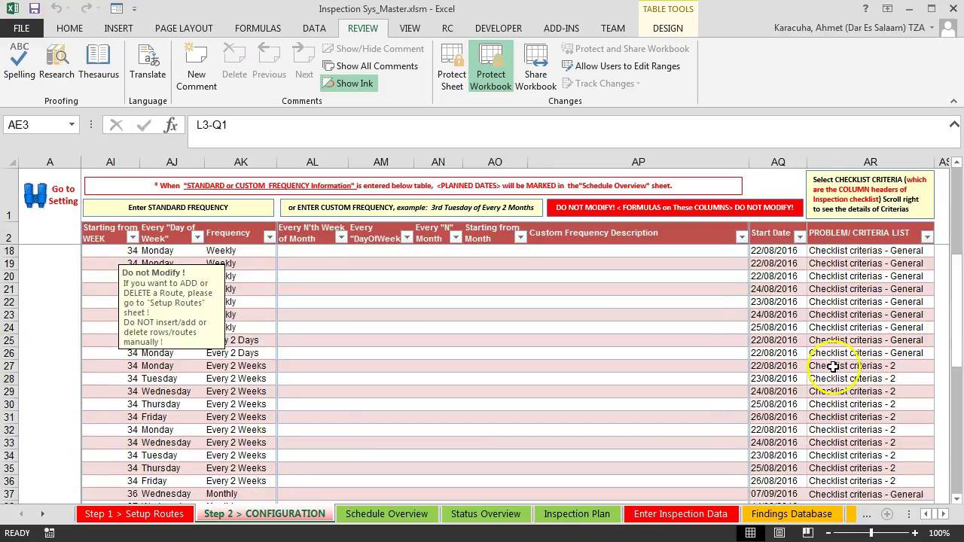
{"action": "left_click", "coordinate": [863, 370]}
- Check the route description of the first route that uses Checklist criterias - 2
{"action": "key", "text": "Left"}
{"action": "key", "text": "Left"}
{"action": "key", "text": "Left"}
{"action": "key", "text": "Left"}
{"action": "key", "text": "Left"}
{"action": "key", "text": "Left"}
{"action": "key", "text": "Left"}
{"action": "key", "text": "Left"}
{"action": "key", "text": "Left"}
{"action": "key", "text": "Left"}
{"action": "key", "text": "Left"}
{"action": "key", "text": "Left"}
{"action": "key", "text": "Left"}
{"action": "key", "text": "Left"}
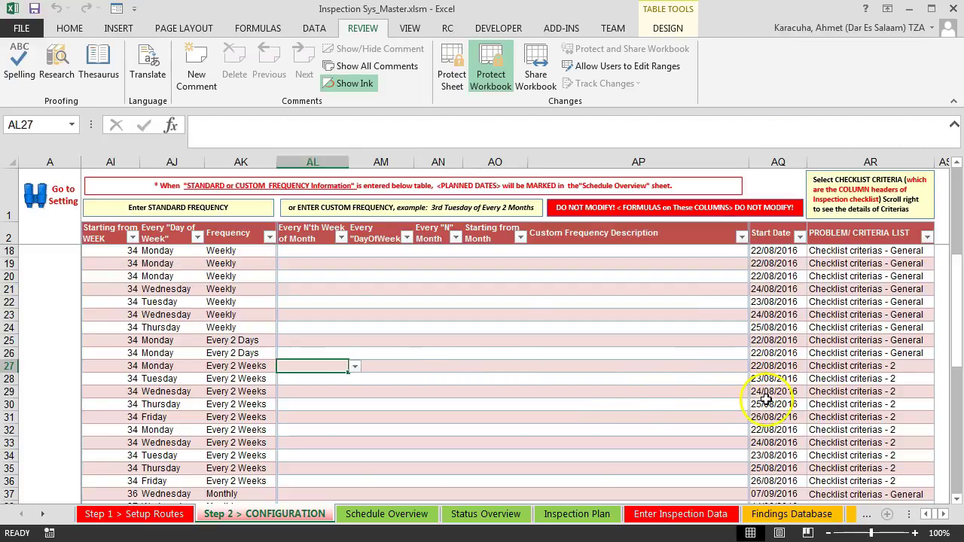
{"action": "key", "text": "Right"}
{"action": "left_click", "coordinate": [232, 365]}
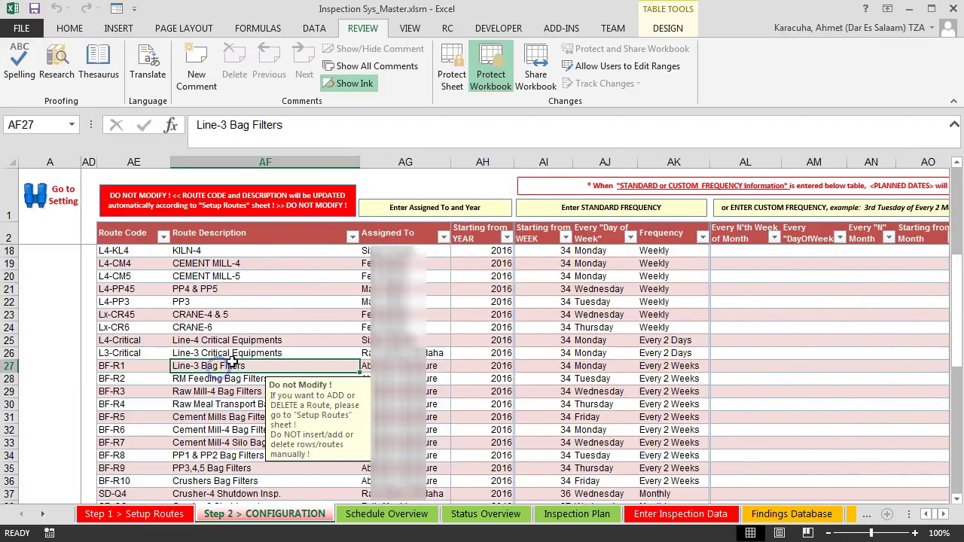
- Check the BF-R1 Line-3 Bag Filters row from its Assigned To entry across to its PROBLEM/ CRITERIA LIST entry
{"action": "left_click", "coordinate": [383, 368]}
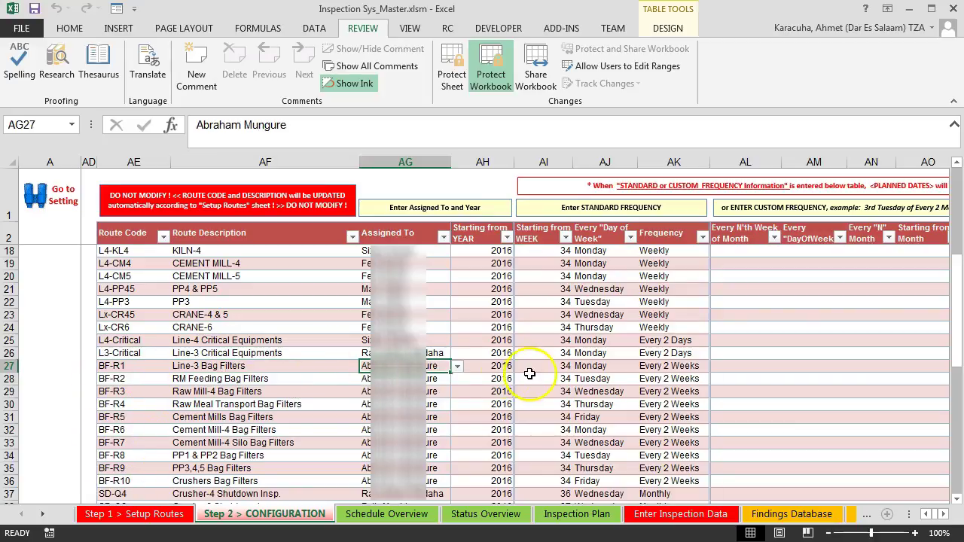
{"action": "key", "text": "Right"}
{"action": "key", "text": "Right"}
{"action": "key", "text": "Right"}
{"action": "key", "text": "Right"}
{"action": "key", "text": "Right"}
{"action": "key", "text": "Right"}
{"action": "key", "text": "Right"}
{"action": "key", "text": "Right"}
{"action": "key", "text": "Right"}
{"action": "key", "text": "Right"}
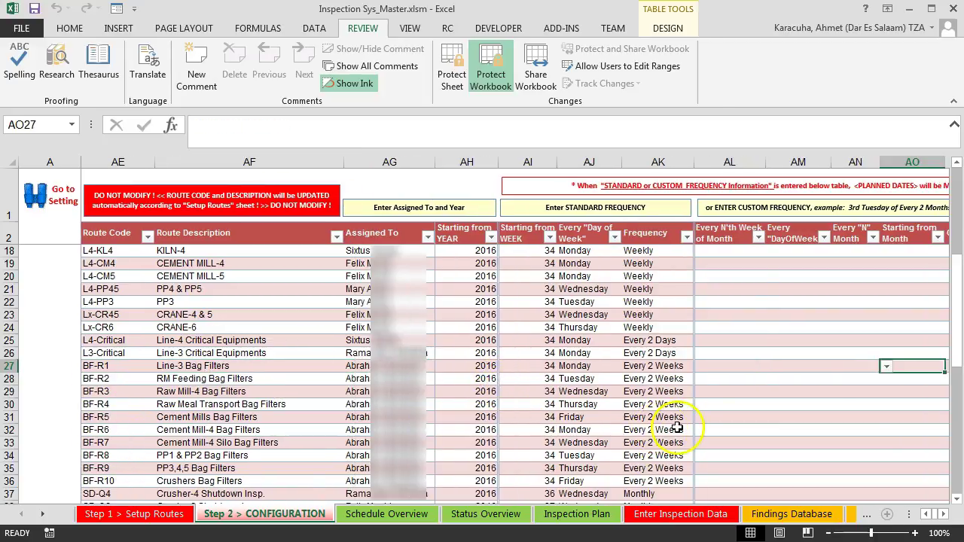
{"action": "key", "text": "Right"}
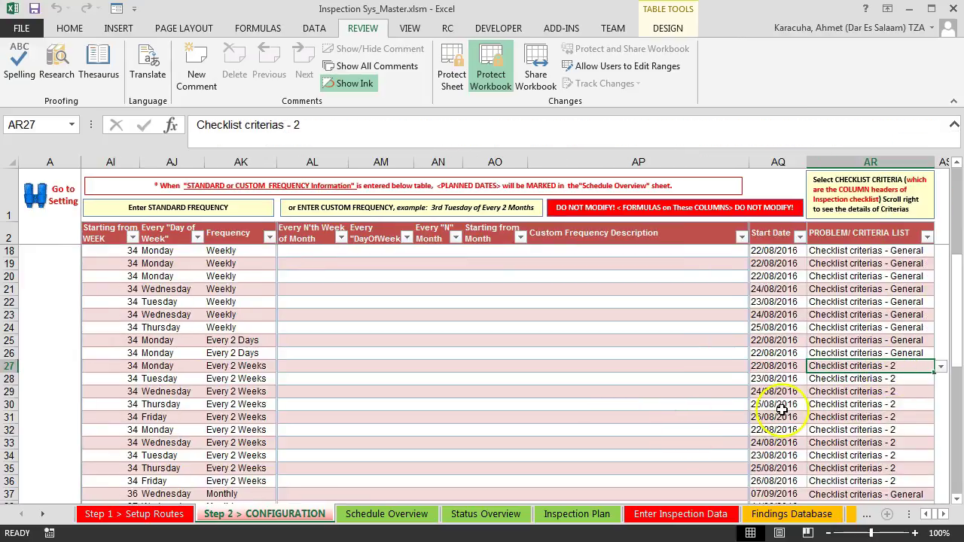
- Go to the Enter Inspection Data sheet and load the checklist for route L3-Q2
{"action": "left_click", "coordinate": [682, 514]}
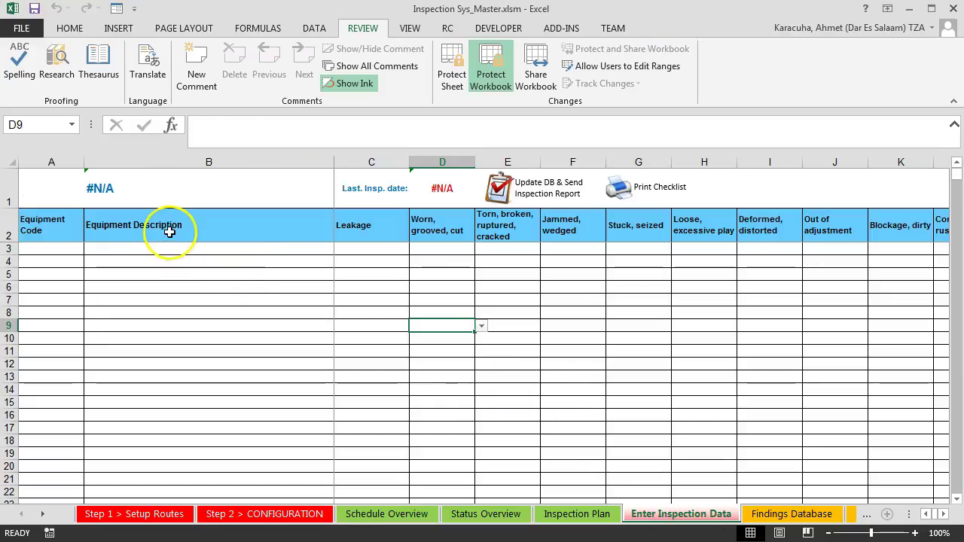
{"action": "left_click", "coordinate": [51, 184]}
{"action": "left_click", "coordinate": [90, 201]}
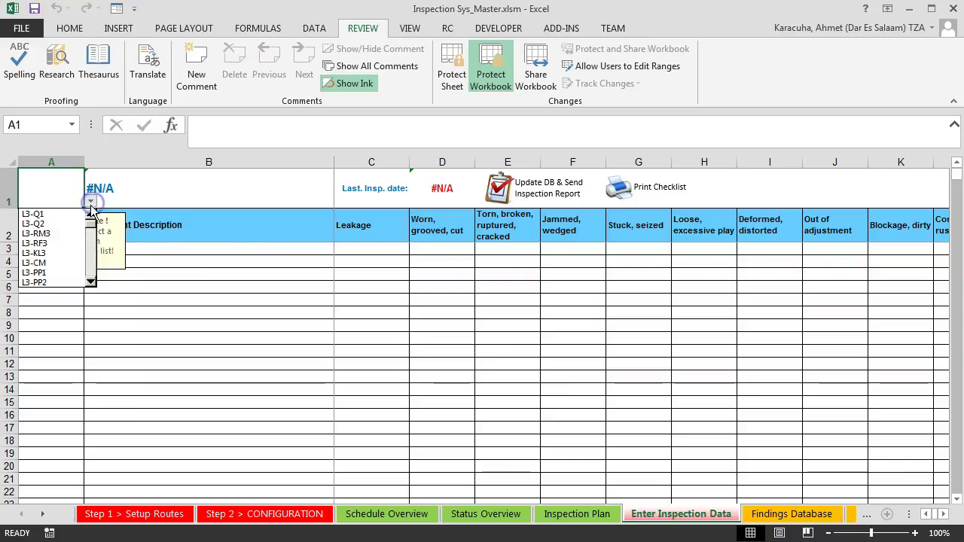
{"action": "left_click", "coordinate": [45, 224]}
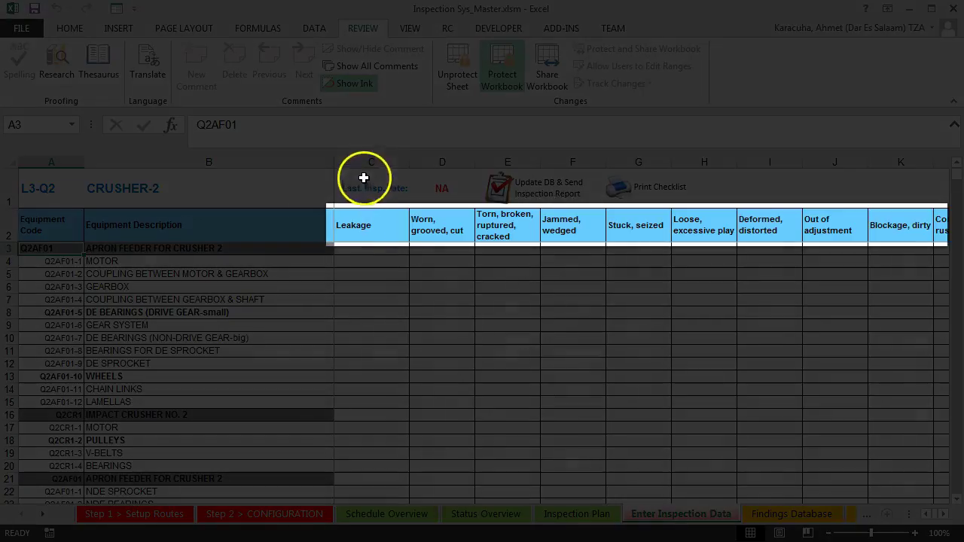
- Review the L3-Q2 checklist's column headings from Leakage across to the FINDINGS, PRIORITY and Cause/ Reason columns
{"action": "left_click", "coordinate": [367, 226]}
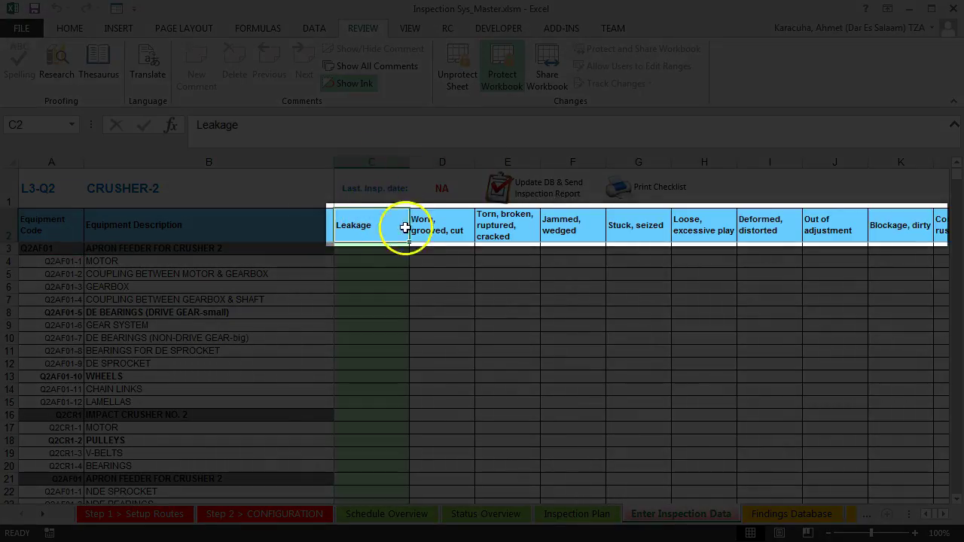
{"action": "left_click_drag", "start_coordinate": [355, 219], "coordinate": [889, 235]}
{"action": "left_click", "coordinate": [370, 226]}
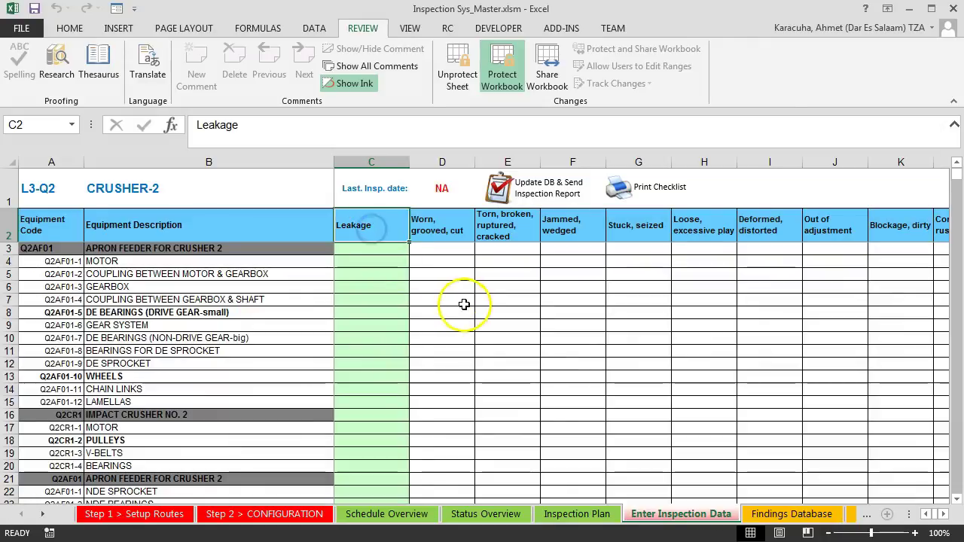
{"action": "key", "text": "Right"}
{"action": "key", "text": "Right"}
{"action": "left_click", "coordinate": [945, 514]}
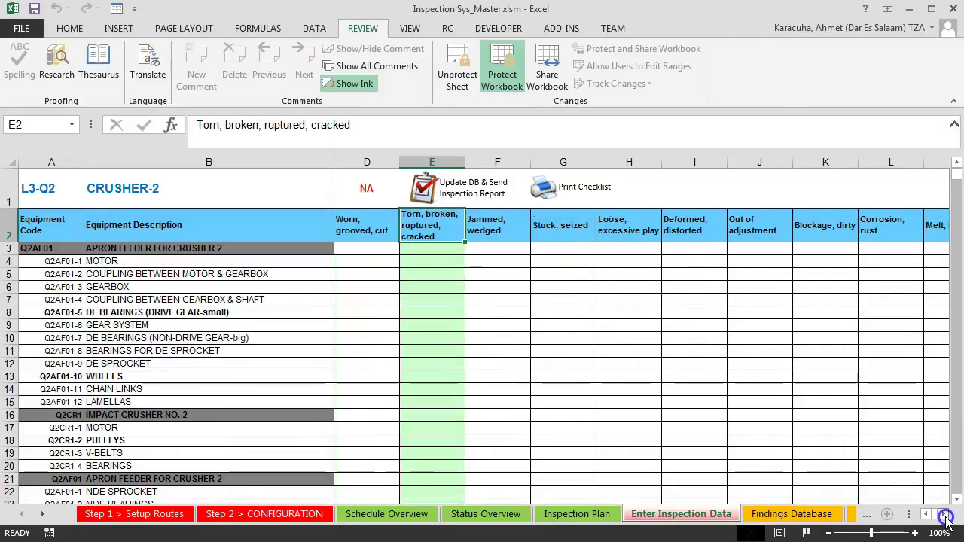
{"action": "left_click", "coordinate": [945, 515]}
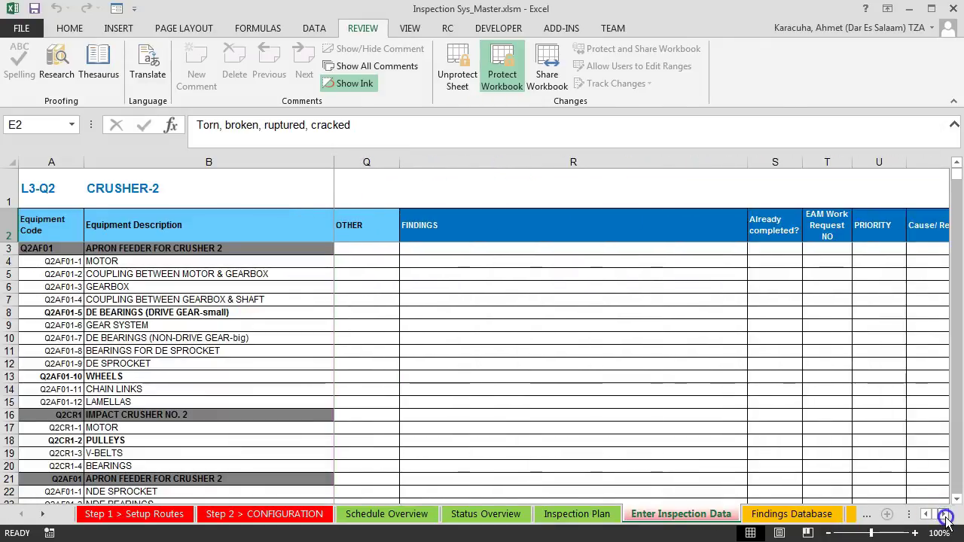
- Examine the Cause/ Reason options offered for the L3-Q2 motor and the coupling between motor and gearbox, leaving the cells empty
{"action": "left_click", "coordinate": [564, 261]}
{"action": "left_click", "coordinate": [674, 261]}
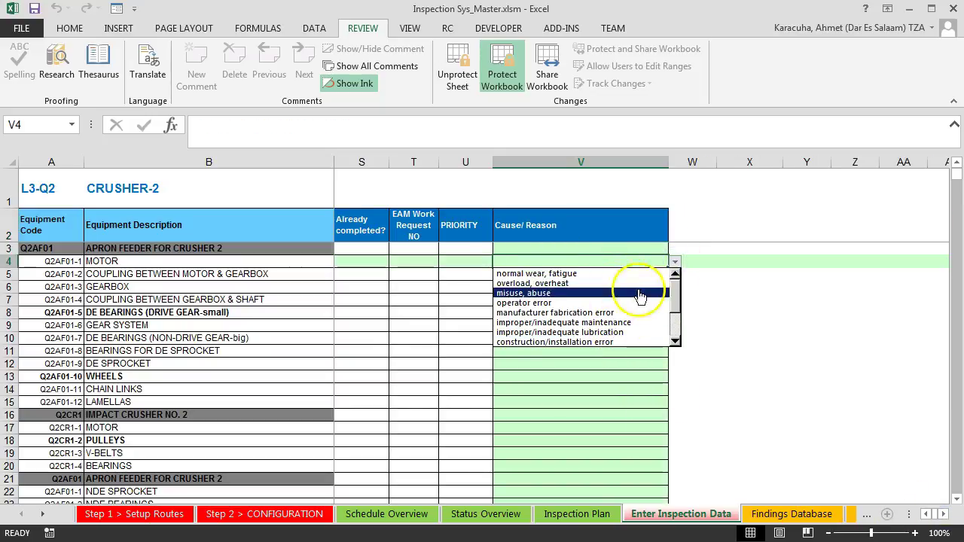
{"action": "left_click_drag", "start_coordinate": [677, 292], "coordinate": [679, 324]}
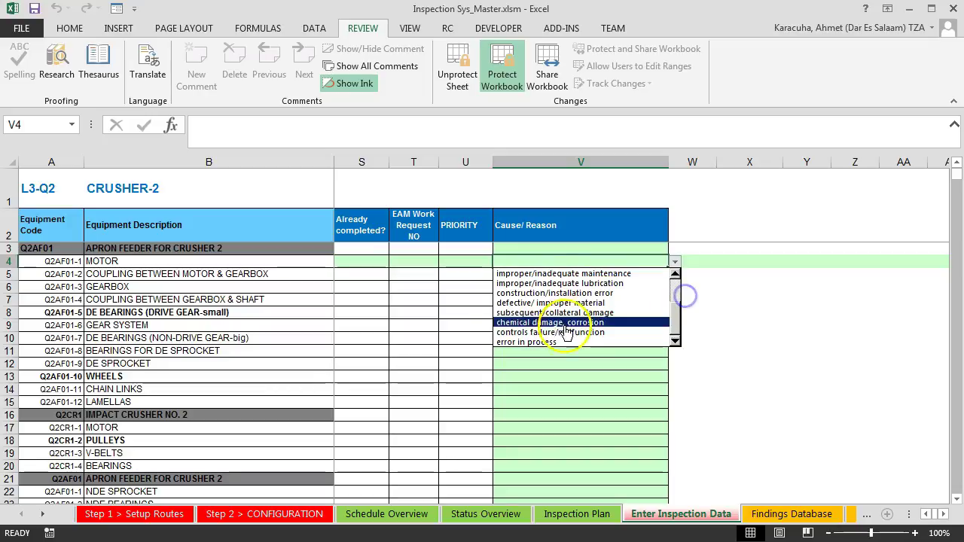
{"action": "key", "text": "Escape"}
{"action": "left_click", "coordinate": [573, 352]}
{"action": "left_click", "coordinate": [674, 351]}
{"action": "left_click", "coordinate": [574, 277]}
{"action": "left_click", "coordinate": [673, 276]}
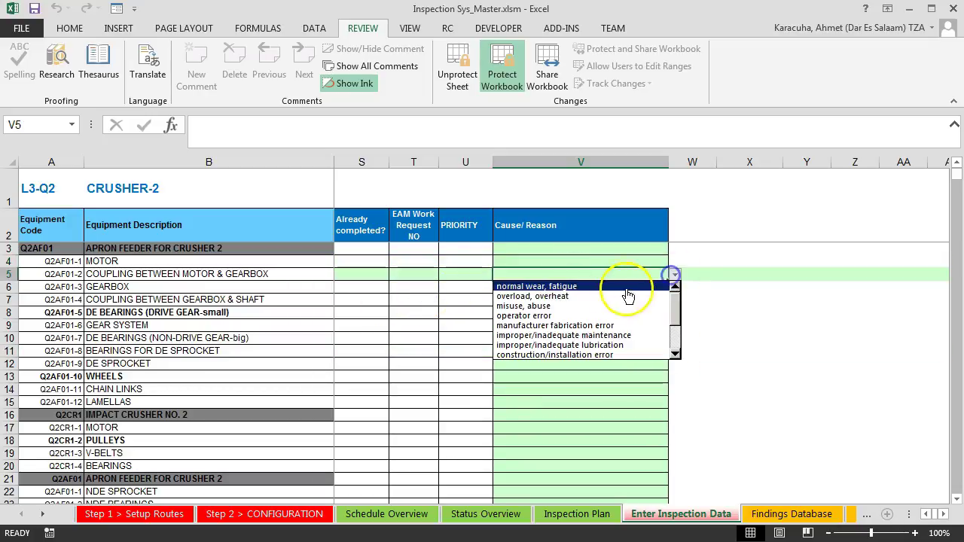
{"action": "key", "text": "Escape"}
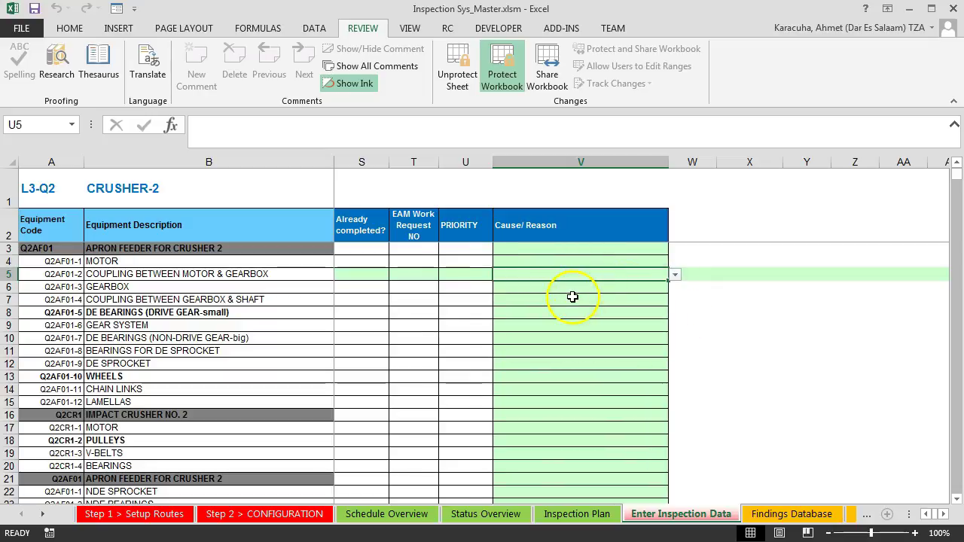
- Switch the inspection checklist to the RM Feeding Bag Filters route, BF-R2
{"action": "key", "text": "Left"}
{"action": "key", "text": "Left"}
{"action": "key", "text": "Left"}
{"action": "key", "text": "Left"}
{"action": "key", "text": "Left"}
{"action": "key", "text": "Left"}
{"action": "key", "text": "Left"}
{"action": "key", "text": "Left"}
{"action": "key", "text": "Left"}
{"action": "key", "text": "Left"}
{"action": "key", "text": "Left"}
{"action": "key", "text": "Left"}
{"action": "key", "text": "Left"}
{"action": "key", "text": "Left"}
{"action": "key", "text": "Left"}
{"action": "key", "text": "Left"}
{"action": "key", "text": "Left"}
{"action": "key", "text": "Left"}
{"action": "key", "text": "Left"}
{"action": "key", "text": "Left"}
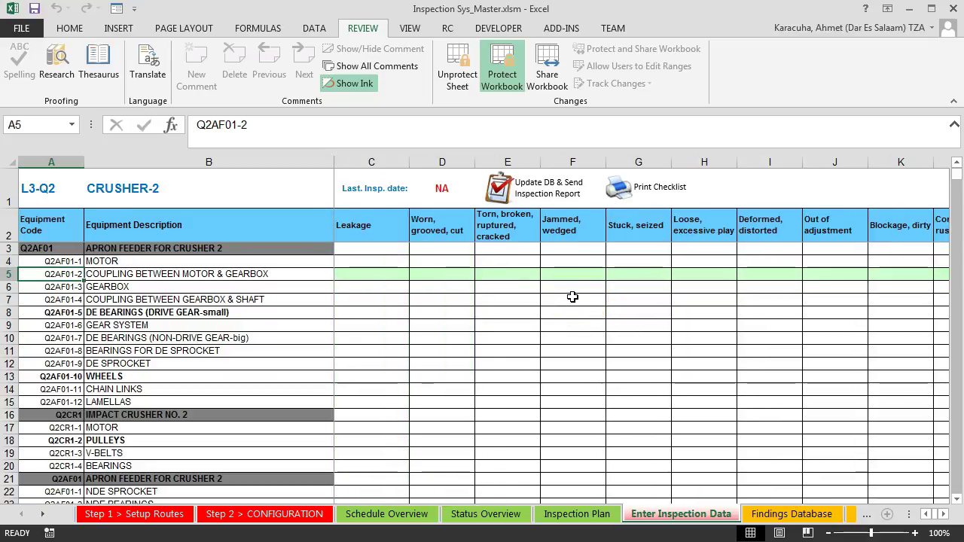
{"action": "left_click", "coordinate": [69, 195]}
{"action": "left_click", "coordinate": [90, 201]}
{"action": "left_click", "coordinate": [91, 281]}
{"action": "left_click", "coordinate": [28, 253]}
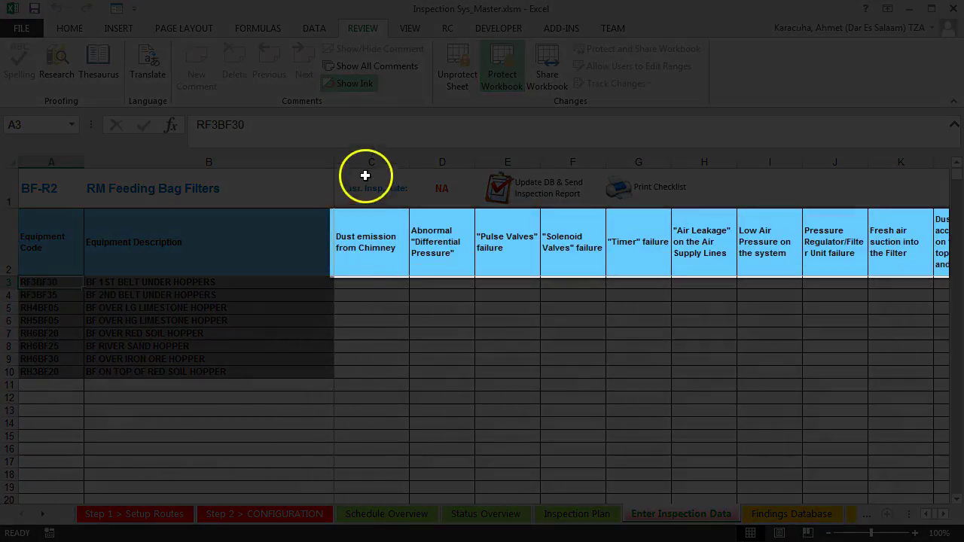
- Review the BF-R2 checklist's criteria headings from Dust emission from Chimney to Fresh air suction into the Filter
{"action": "left_click", "coordinate": [359, 229]}
{"action": "key", "text": "Right"}
{"action": "key", "text": "Right"}
{"action": "key", "text": "Right"}
{"action": "left_click", "coordinate": [357, 245]}
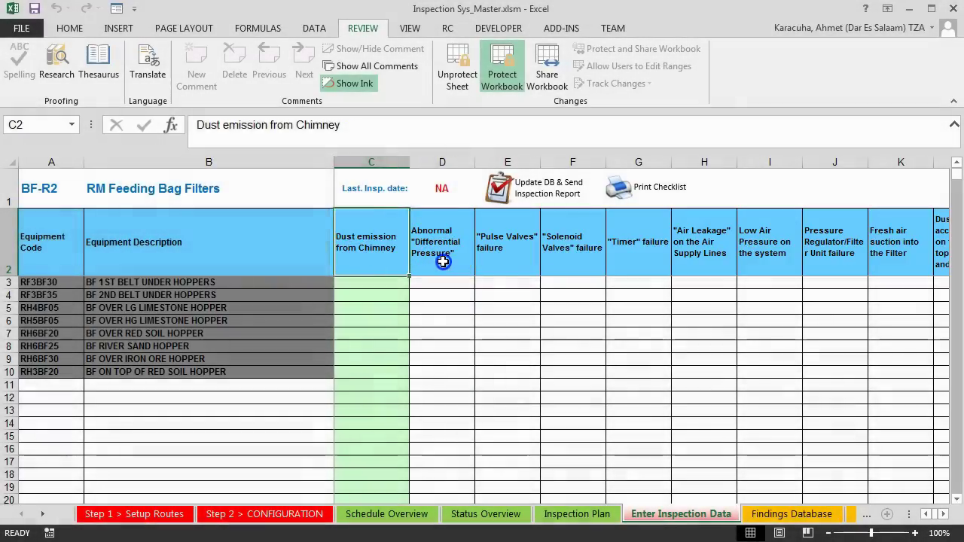
{"action": "left_click", "coordinate": [502, 258]}
{"action": "left_click", "coordinate": [566, 254]}
{"action": "left_click", "coordinate": [640, 258]}
{"action": "left_click", "coordinate": [835, 256]}
{"action": "key", "text": "Right"}
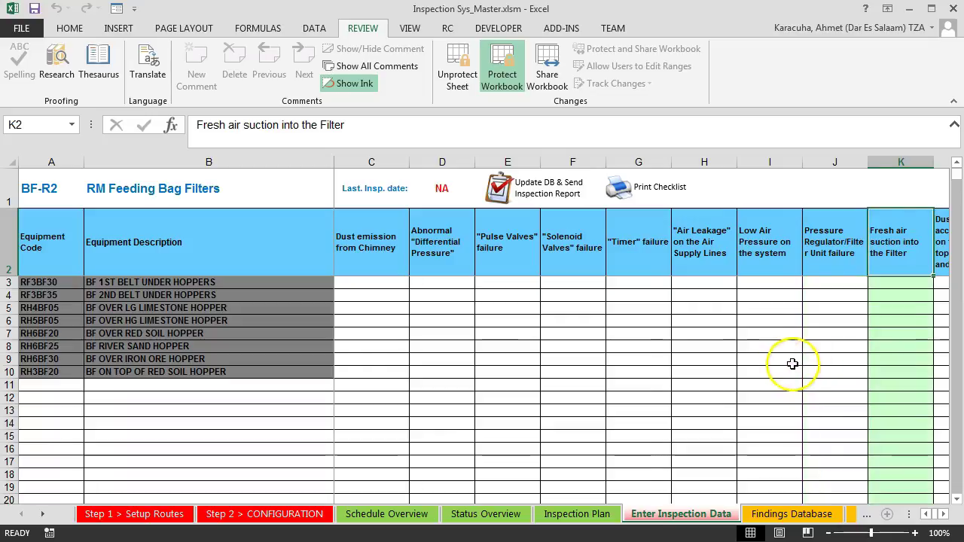
- Examine the Cause/ Reason options offered for BF 2ND BELT UNDER HOPPERS in the BF-R2 checklist
{"action": "key", "text": "Right"}
{"action": "key", "text": "Right"}
{"action": "key", "text": "Right"}
{"action": "key", "text": "Right"}
{"action": "key", "text": "Right"}
{"action": "key", "text": "Right"}
{"action": "key", "text": "Right"}
{"action": "key", "text": "Right"}
{"action": "key", "text": "Right"}
{"action": "key", "text": "Right"}
{"action": "key", "text": "Right"}
{"action": "key", "text": "Down"}
{"action": "key", "text": "Down"}
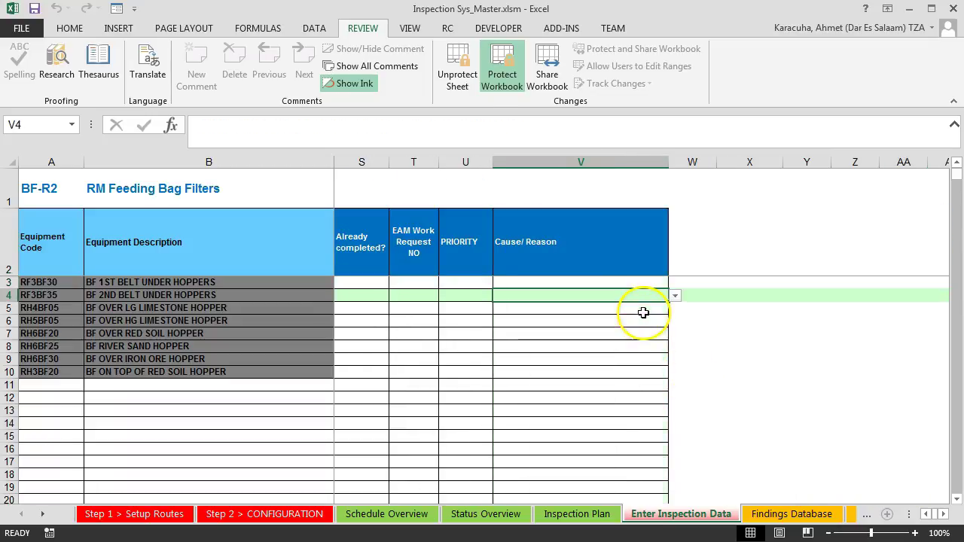
{"action": "left_click", "coordinate": [674, 296]}
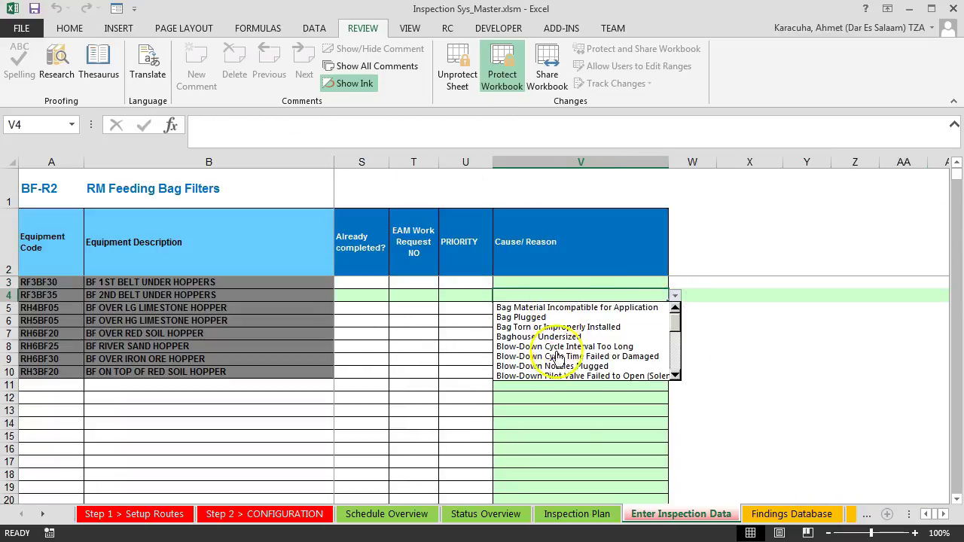